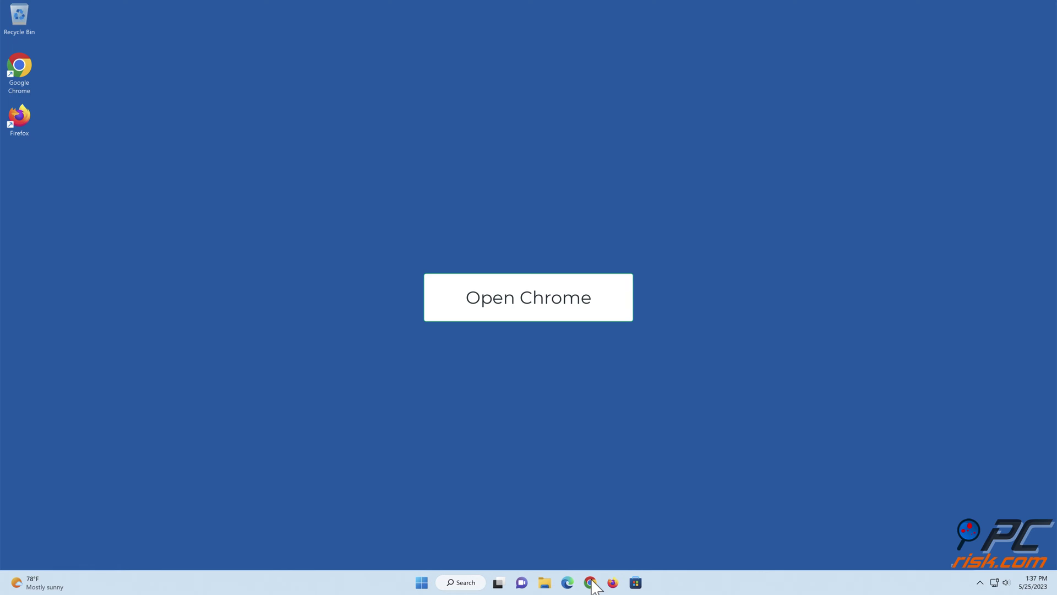
Step: Launch Chrome and set Clear browsing data's Advanced time range to All time
left_click(590, 583)
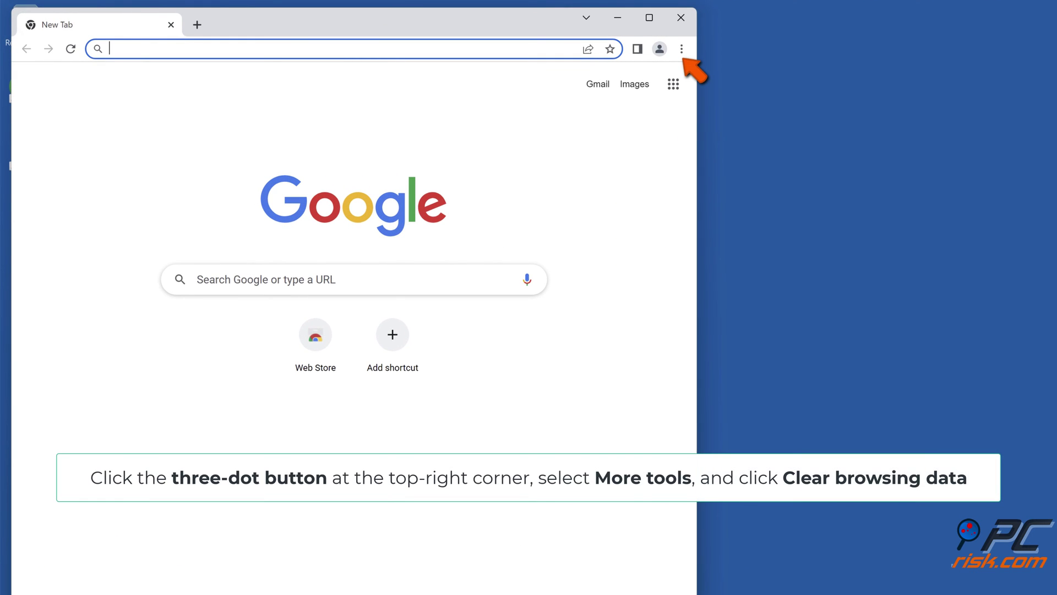
left_click(682, 48)
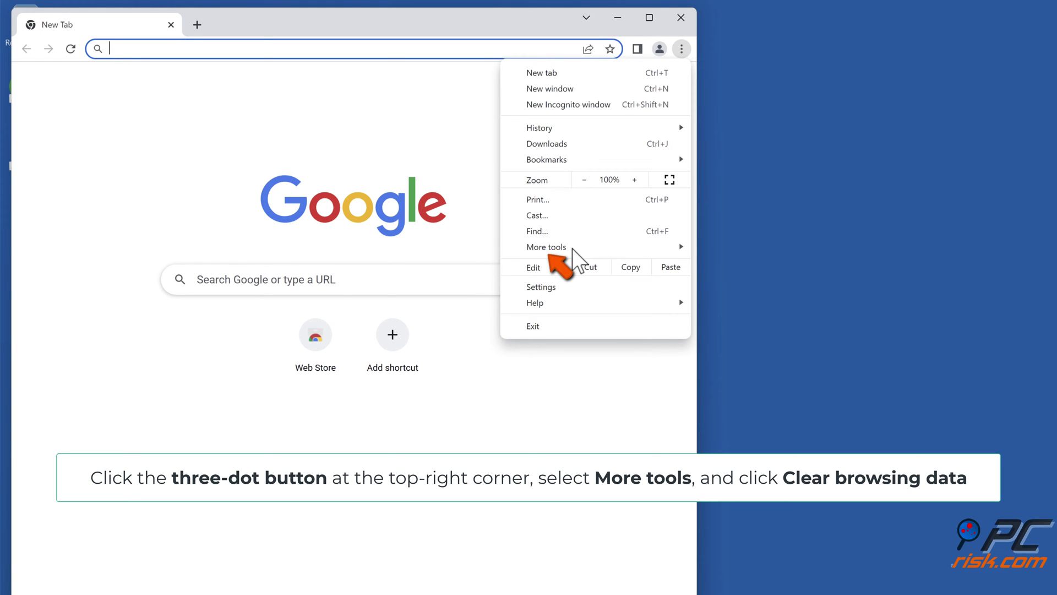
mouse_move(547, 248)
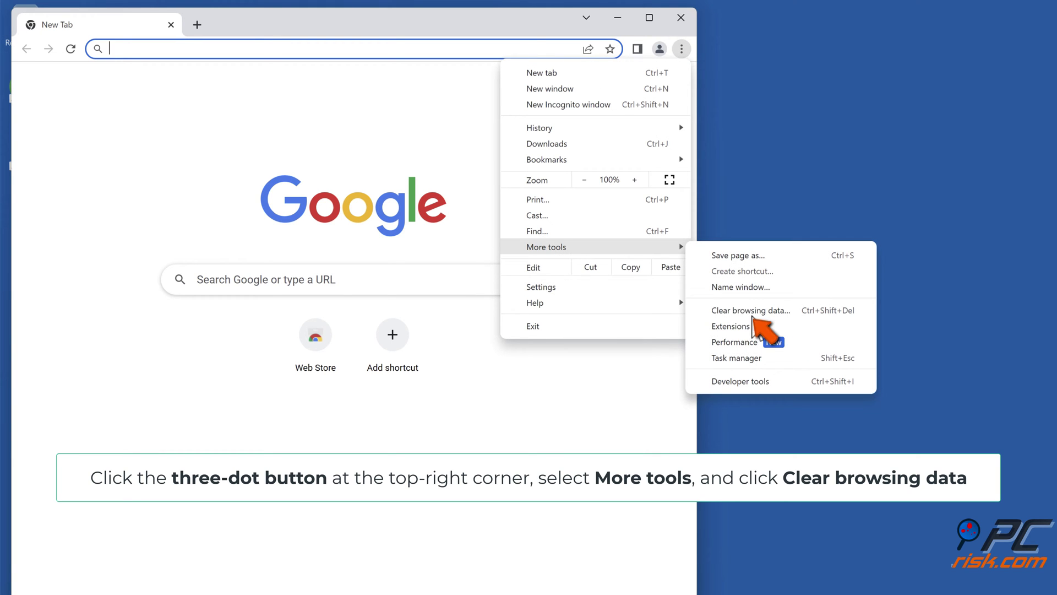
left_click(750, 311)
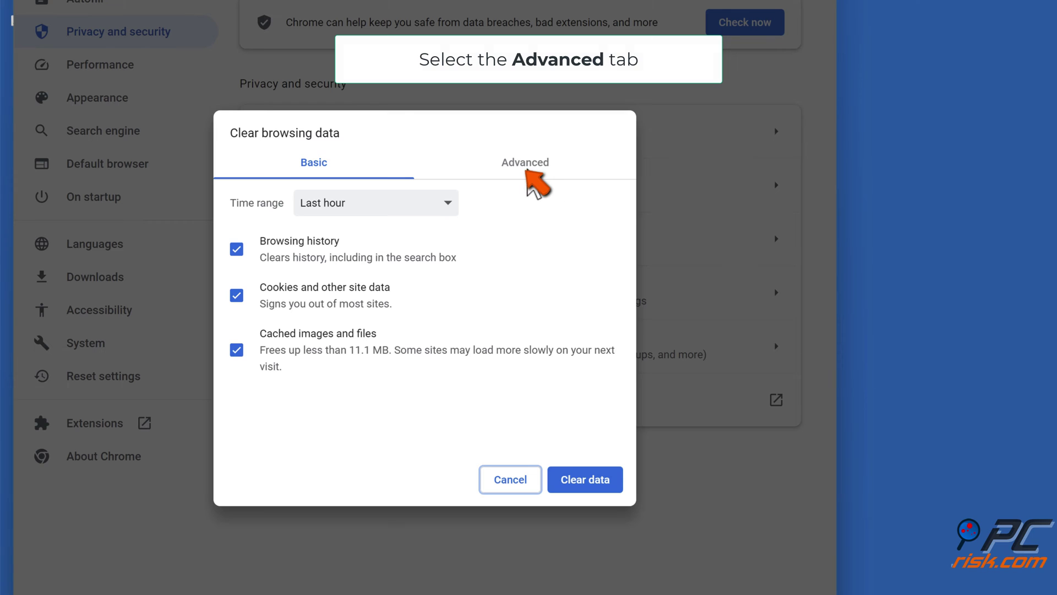
left_click(529, 166)
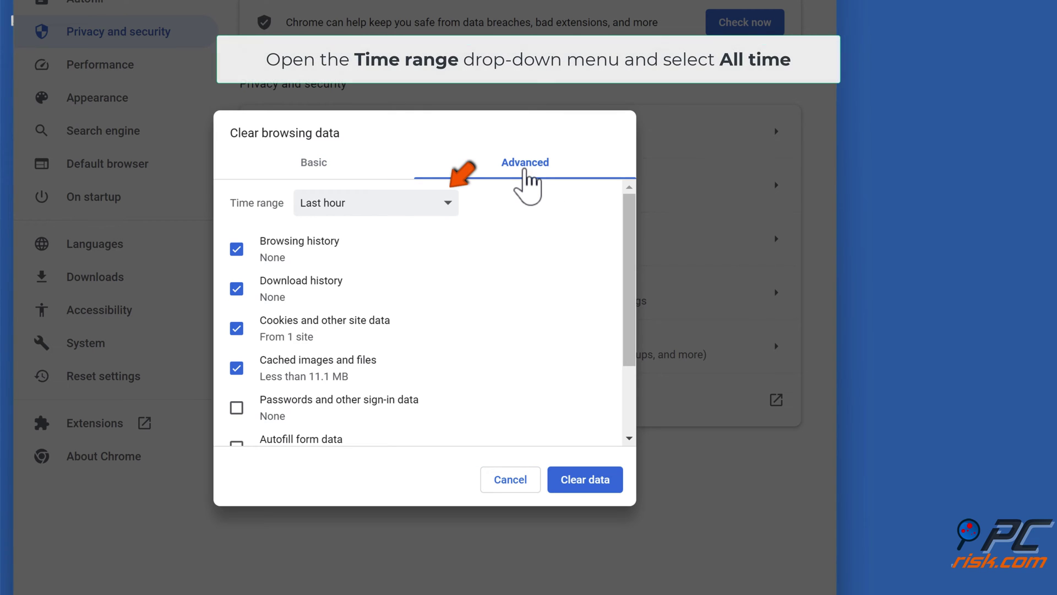
left_click(448, 203)
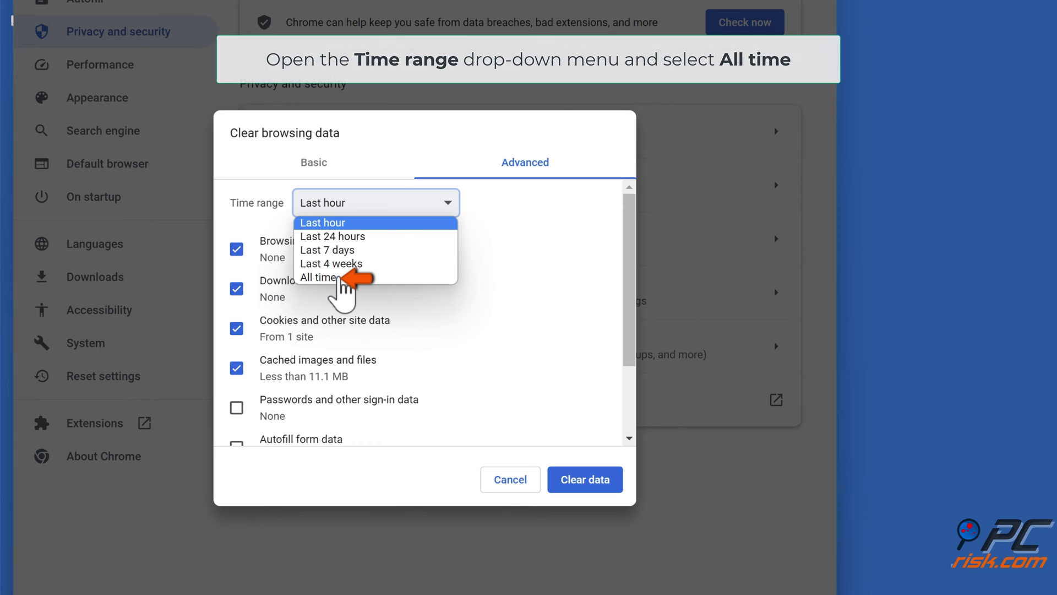
left_click(338, 278)
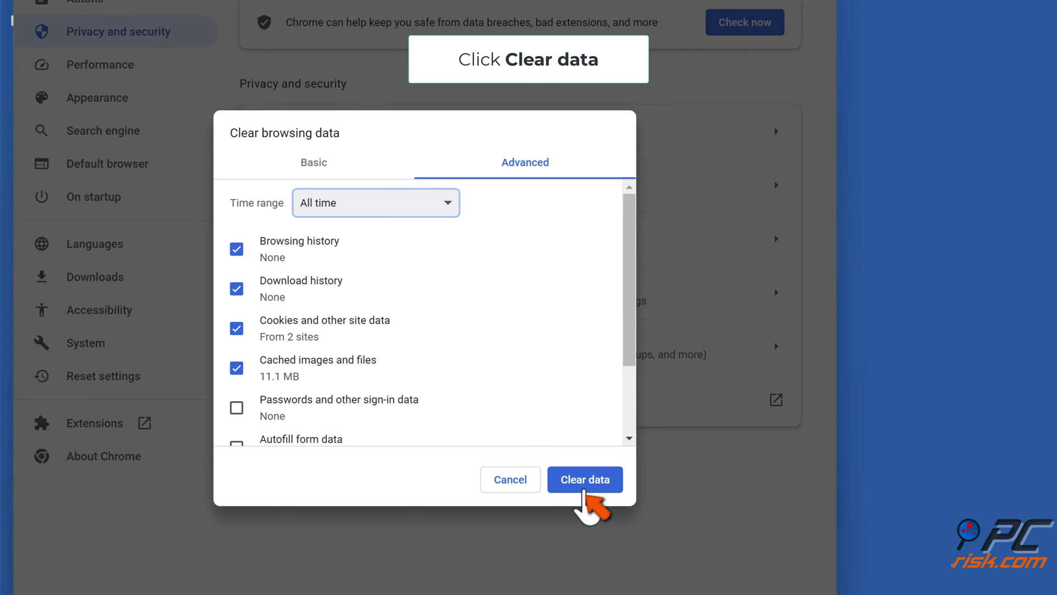
Step: Clear the selected data, relaunch Chrome, and load chrome://net-internals/#dns
left_click(584, 479)
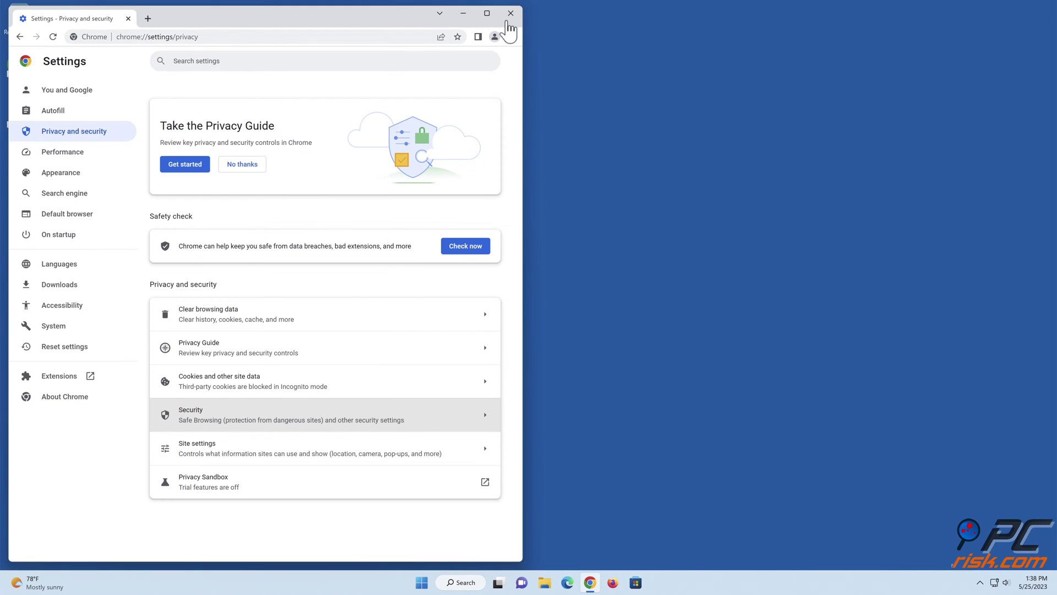
left_click(510, 14)
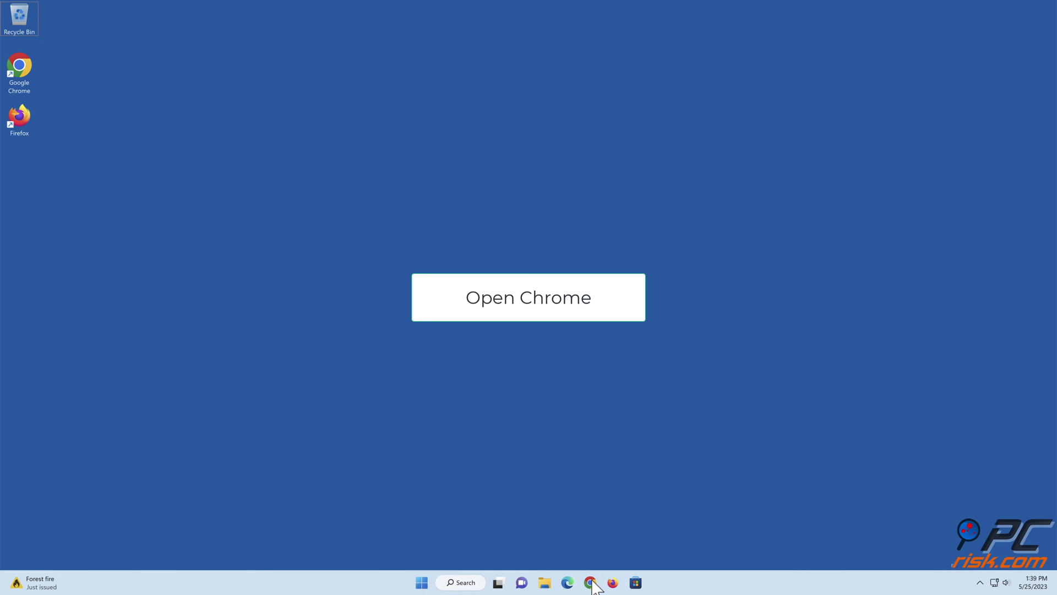
left_click(591, 583)
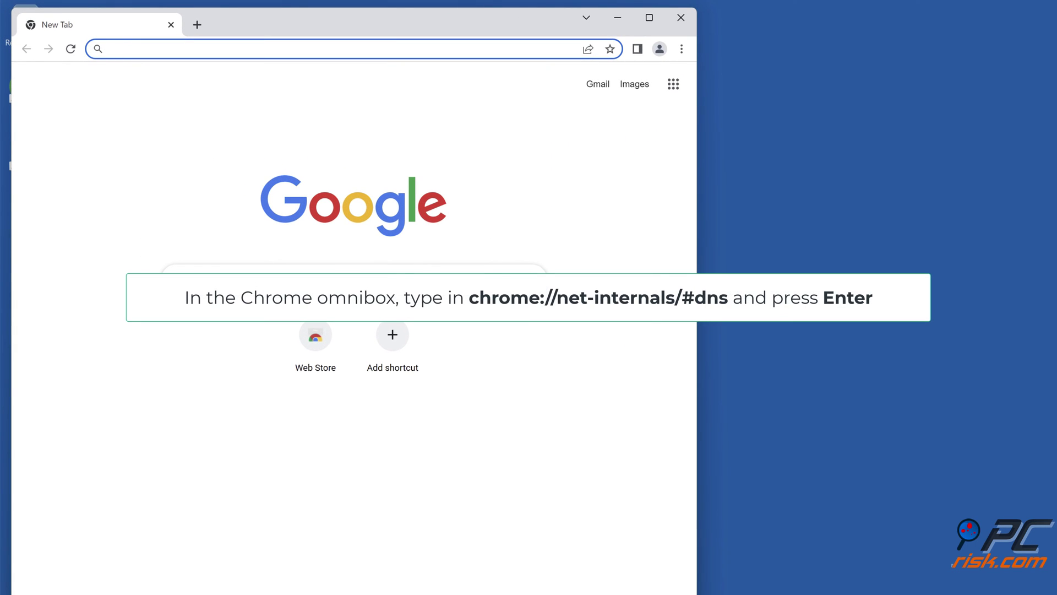
type("chrome://")
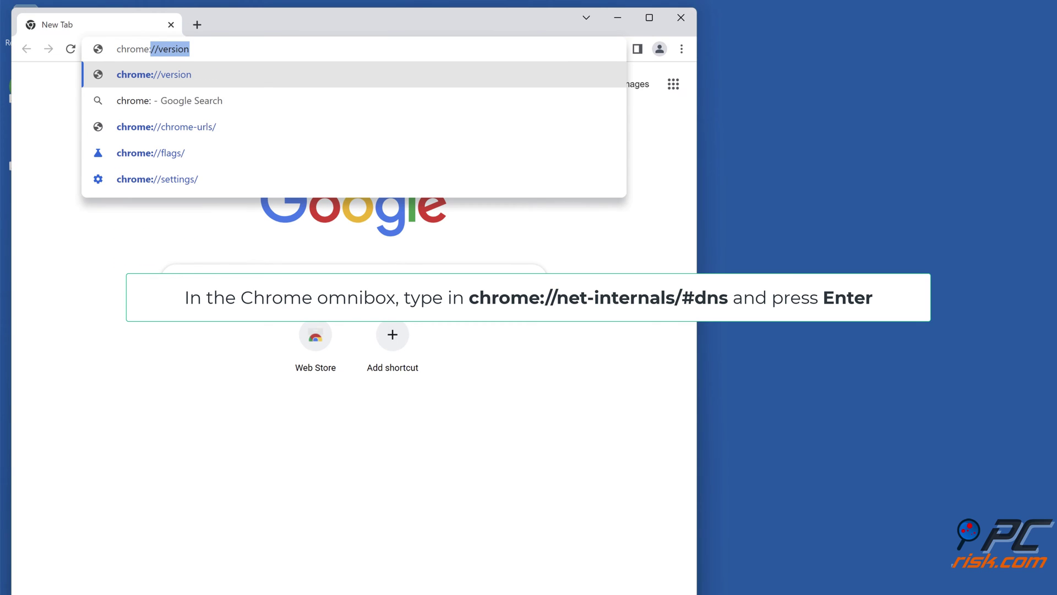
type("net-internals")
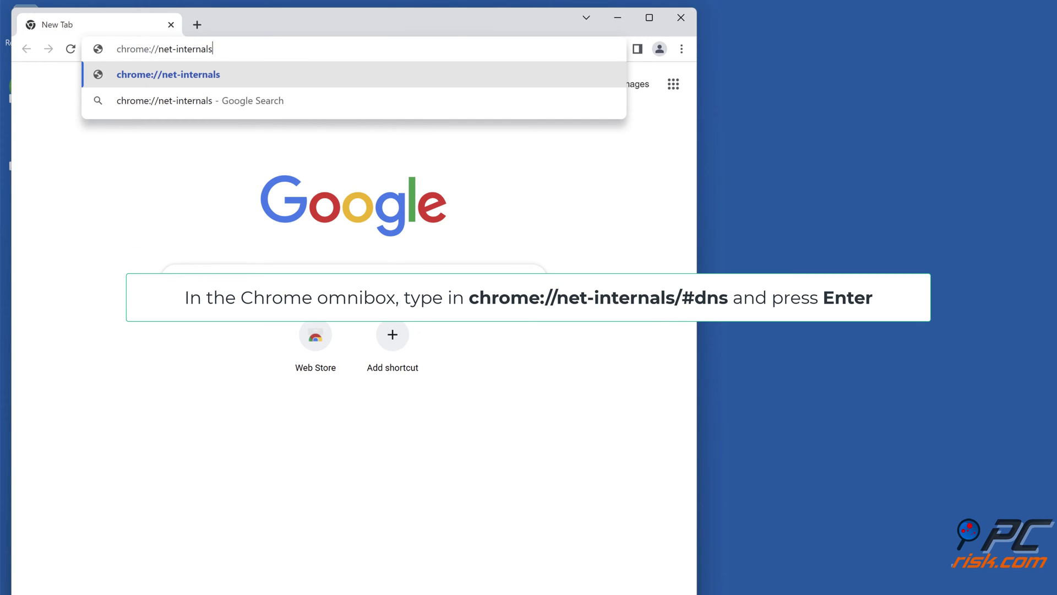
type("/#dns")
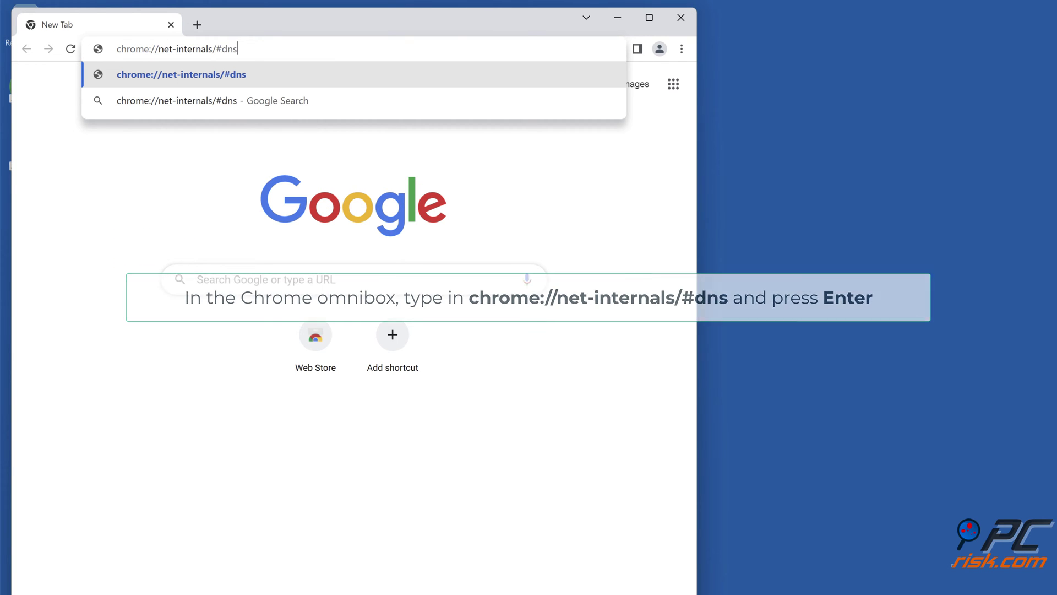
key("Return")
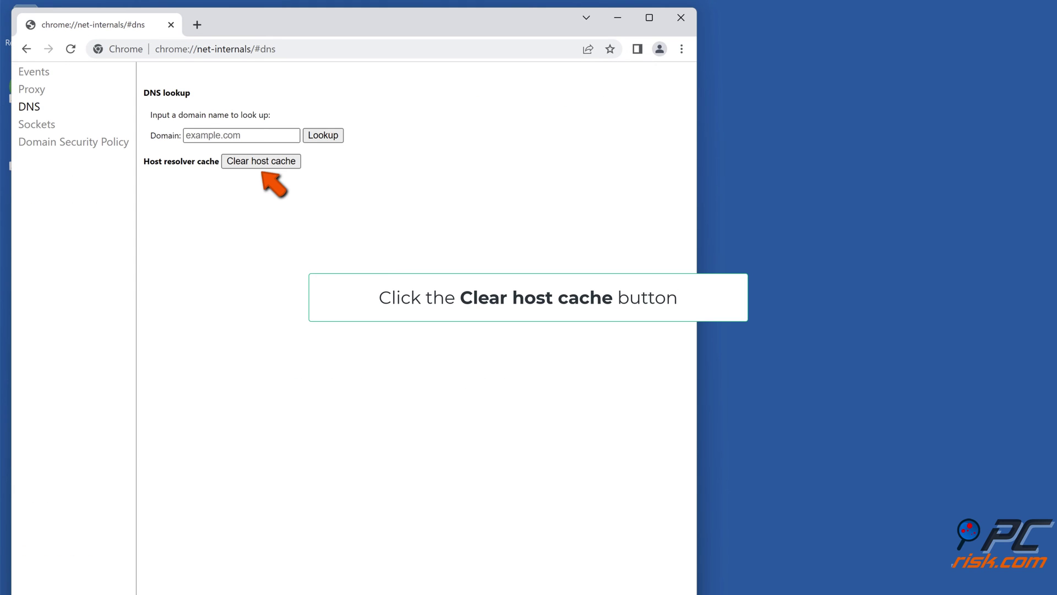
Step: Clear the host cache, flush socket pools at chrome://net-internals/#sockets, and close Chrome
left_click(258, 167)
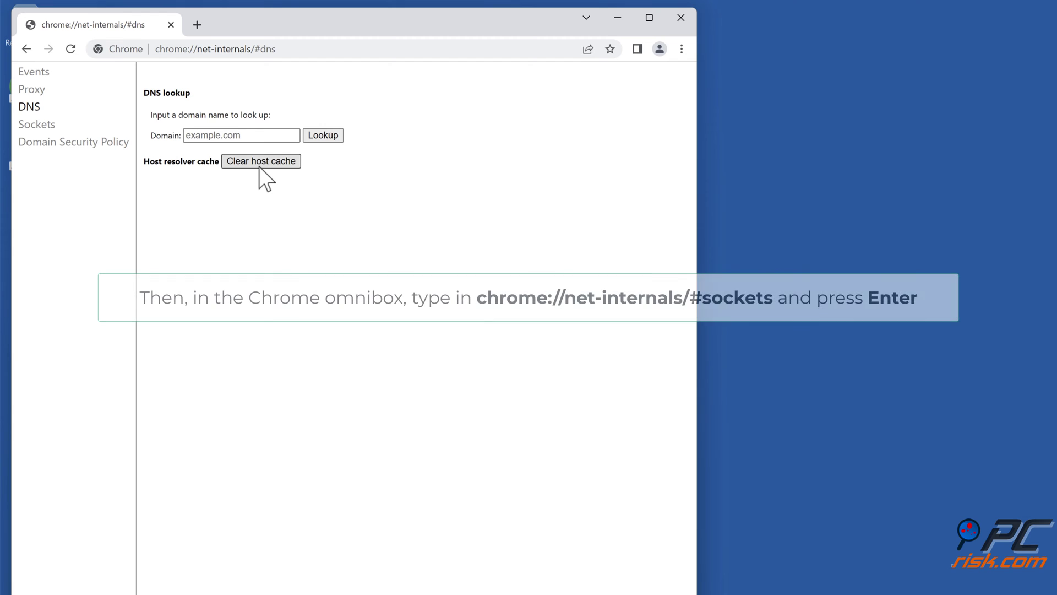
left_click(291, 50)
type("chrome://")
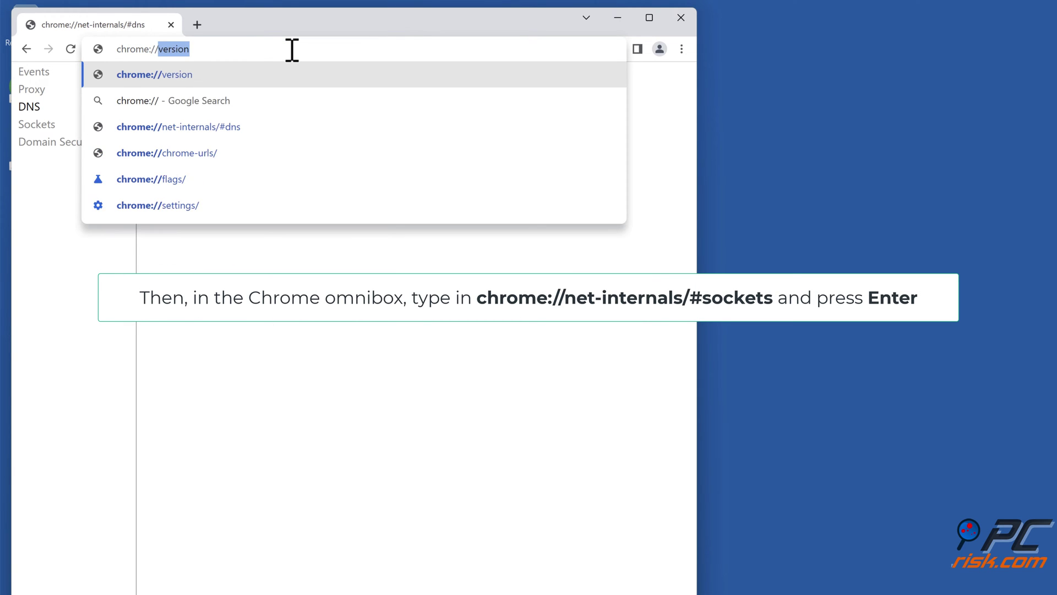
type("net-internals/#")
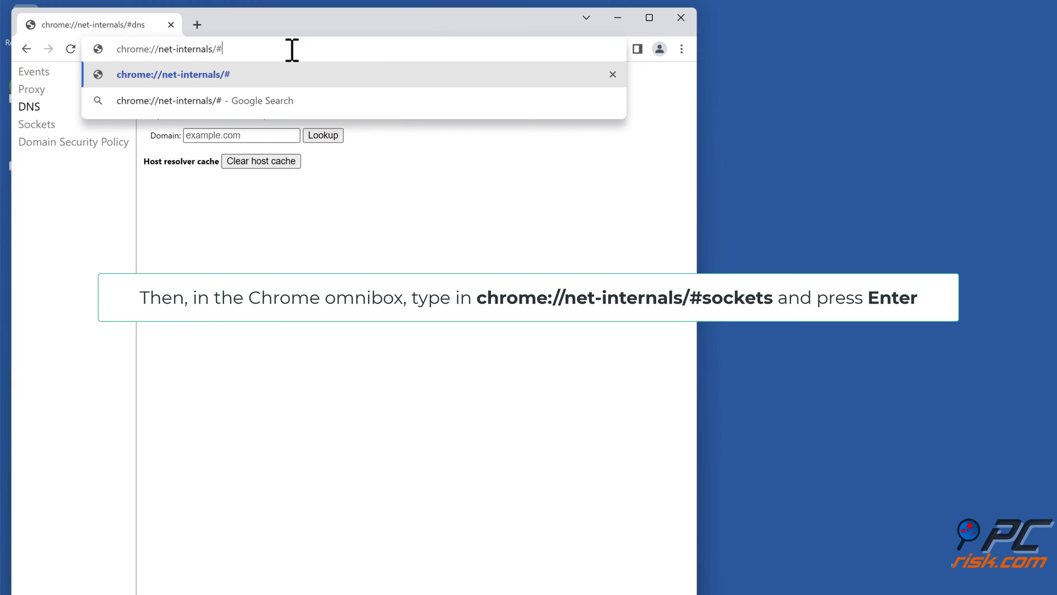
type("sockets")
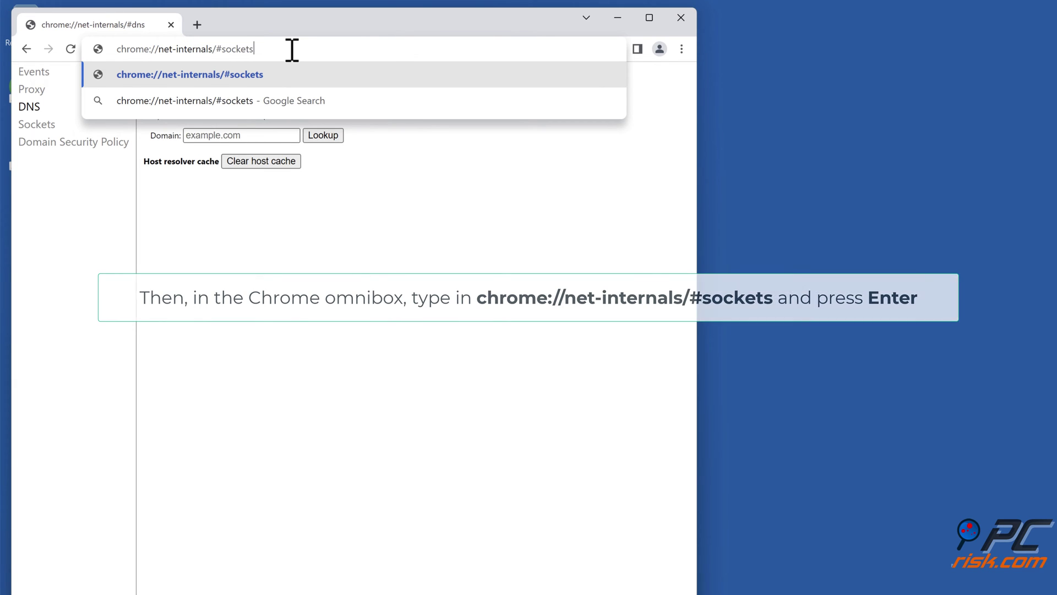
key("Return")
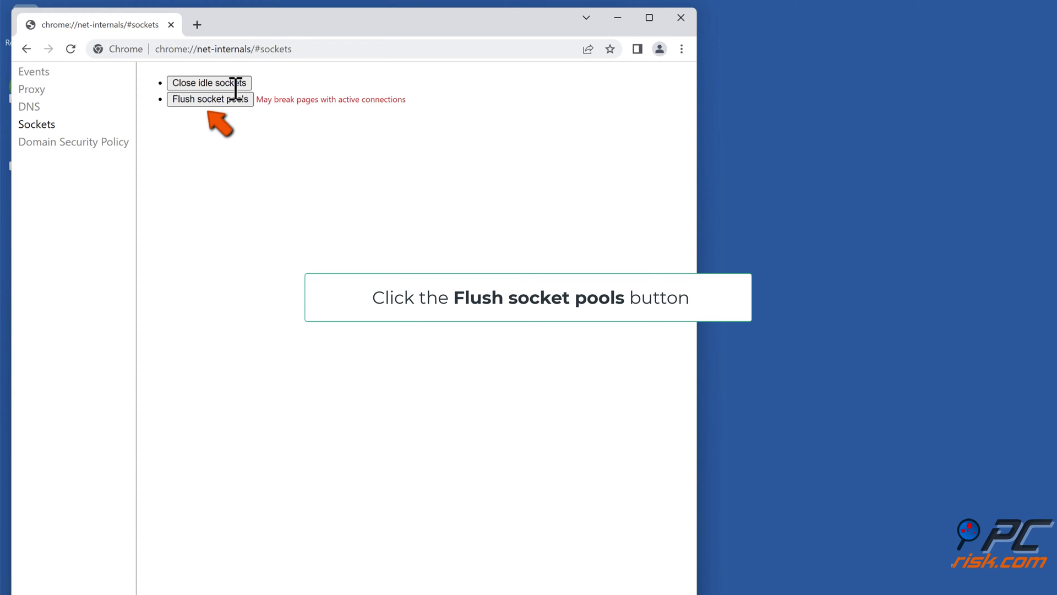
left_click(210, 99)
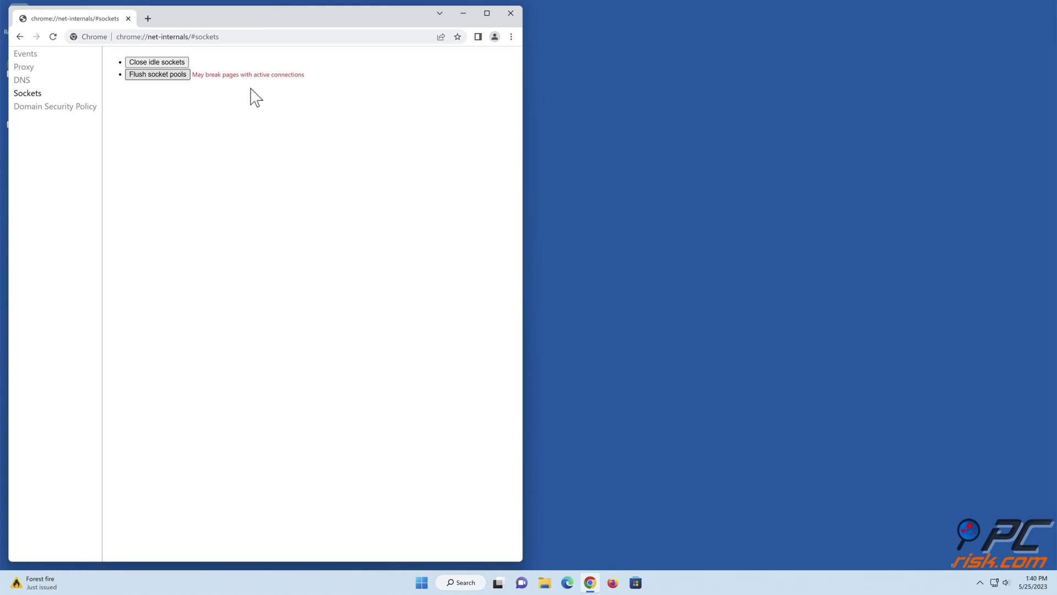
left_click(511, 14)
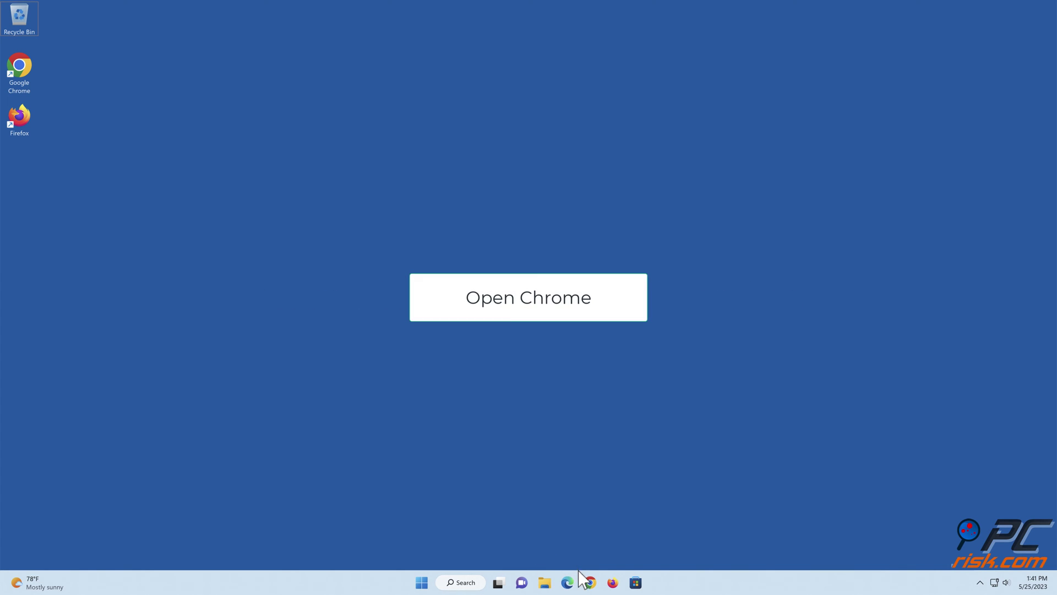
Step: Relaunch Chrome, switch off AdBlock on the Extensions page, and close the browser
left_click(588, 582)
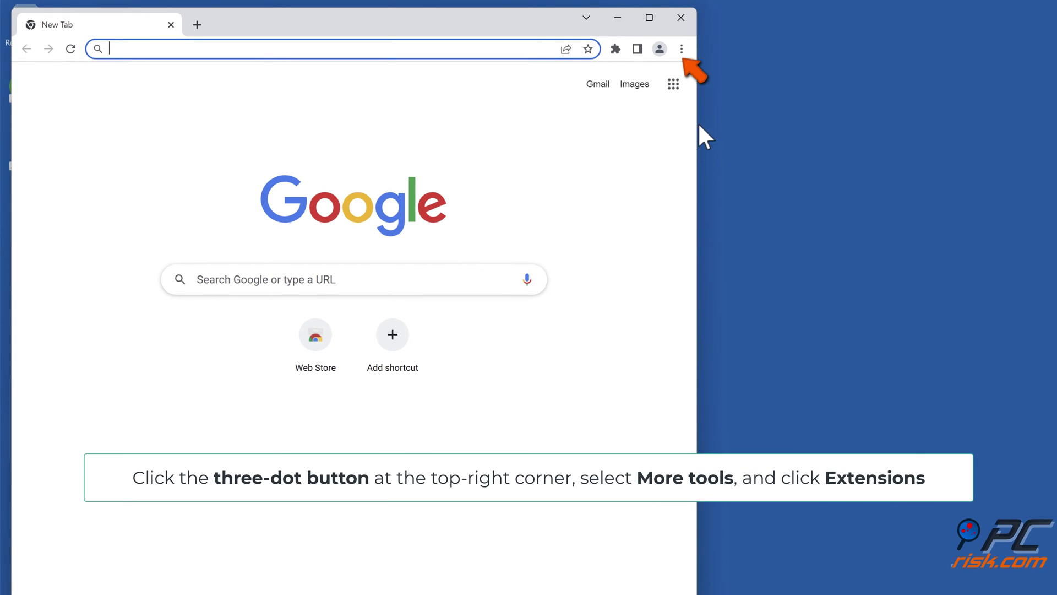
left_click(681, 48)
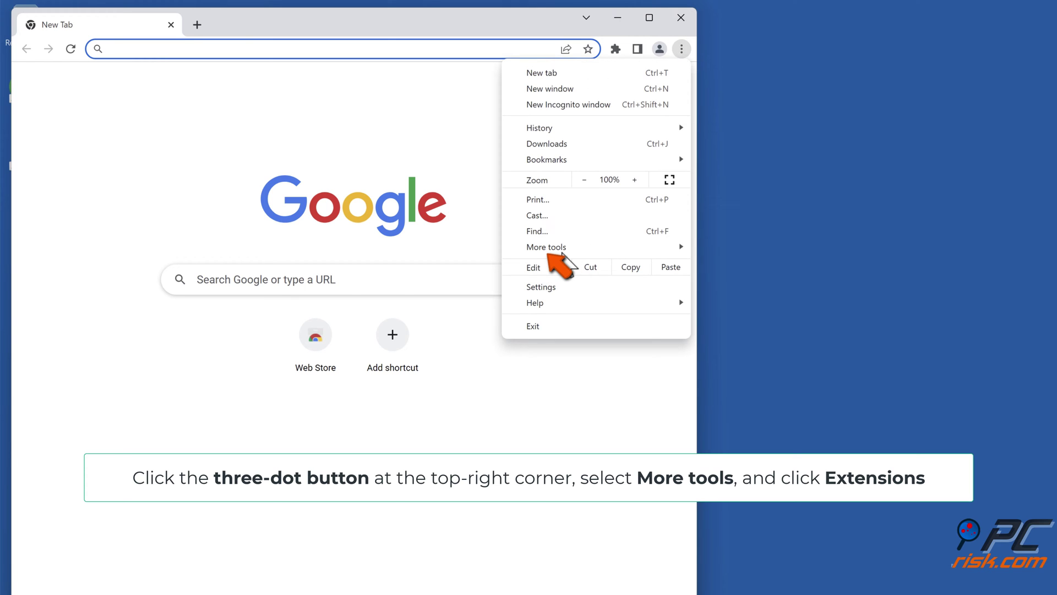
mouse_move(546, 248)
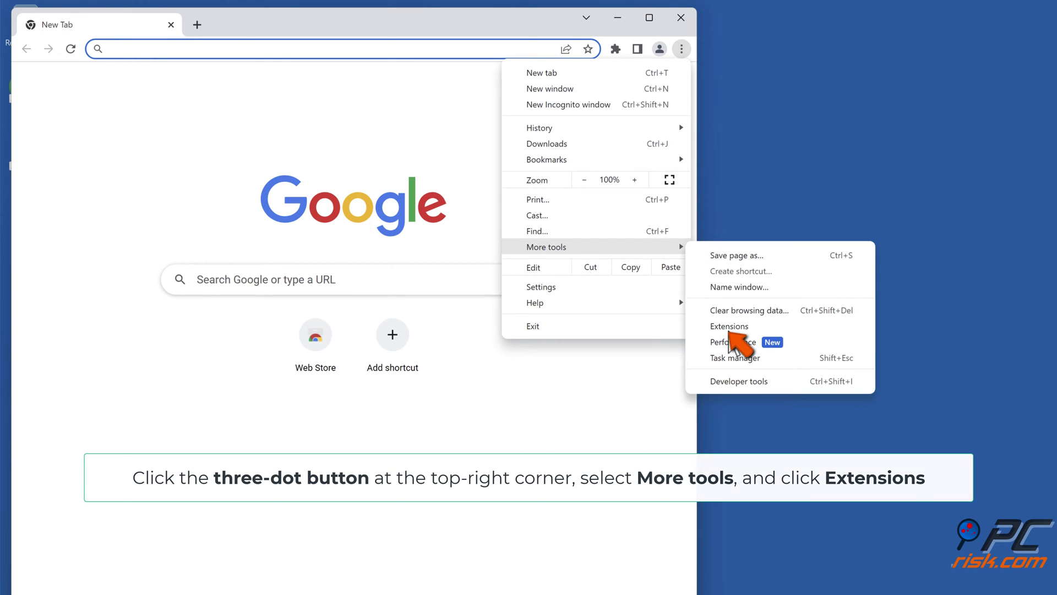
left_click(730, 326)
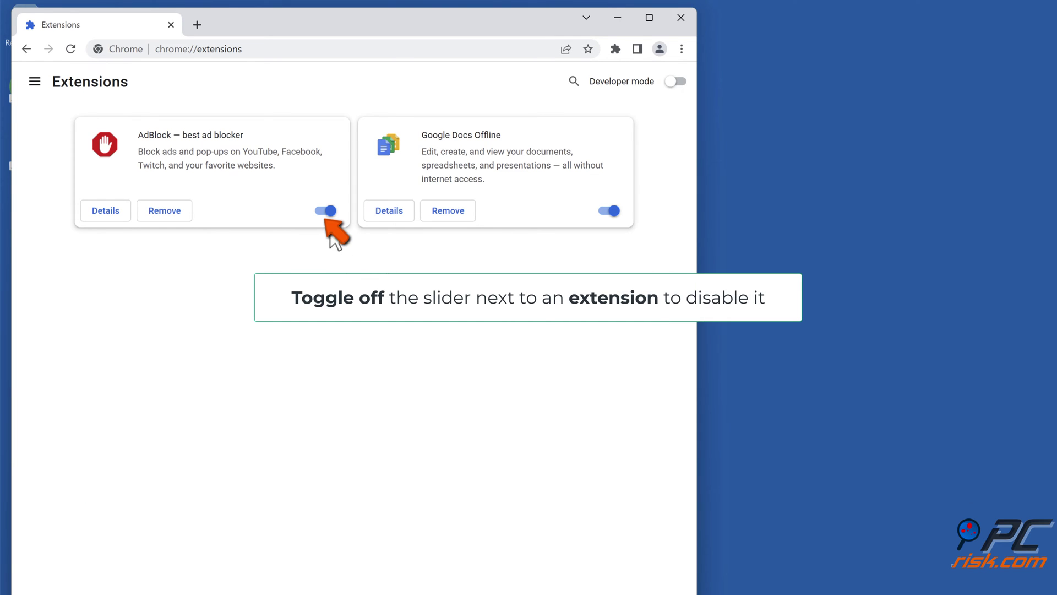
left_click(329, 212)
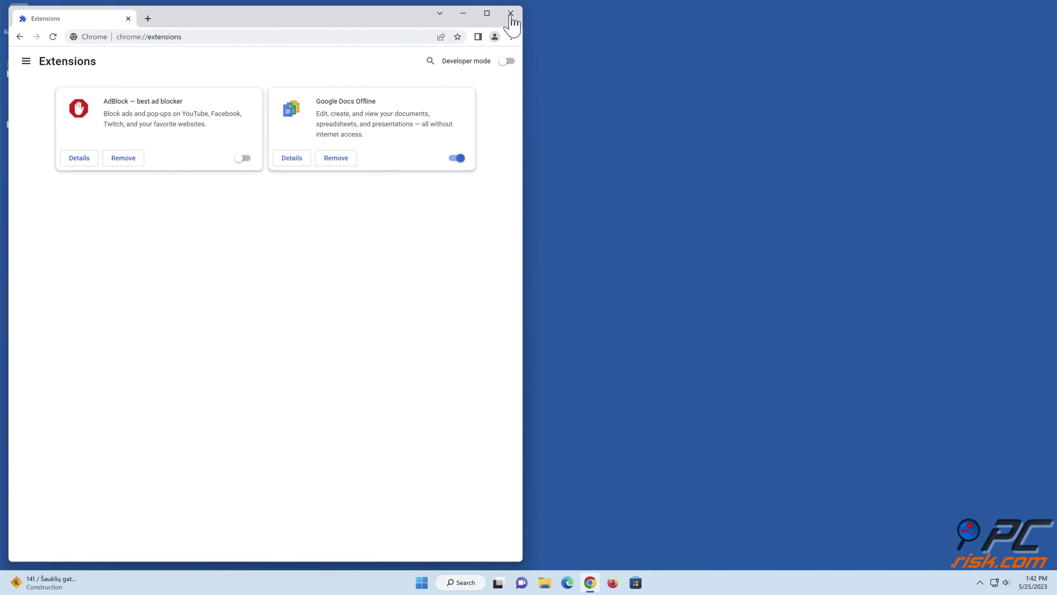
left_click(511, 15)
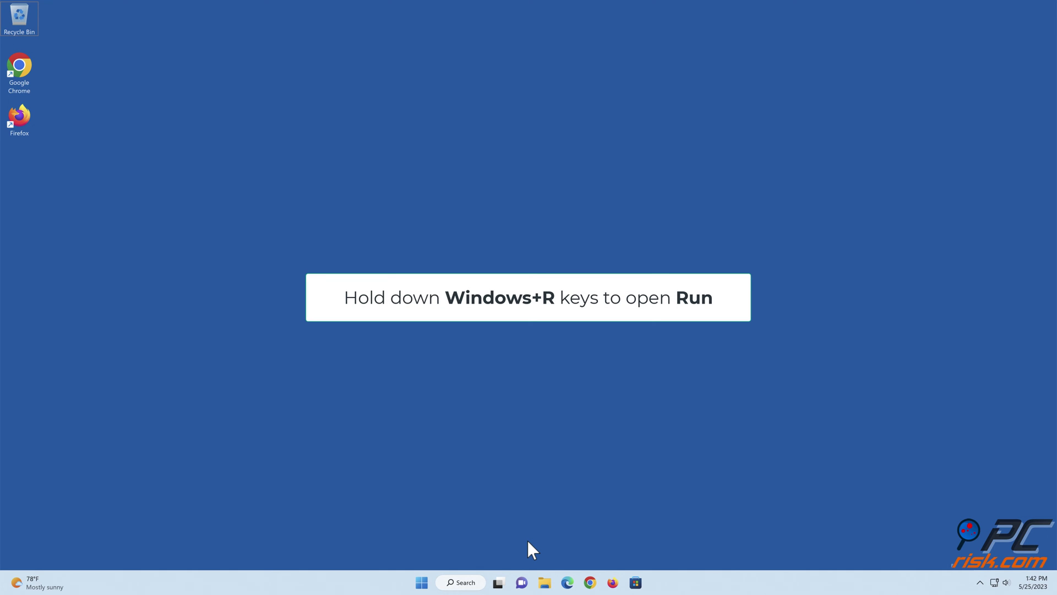
Step: Run ncpa.cpl from the Windows+R dialog to open Network Connections
key("super+r")
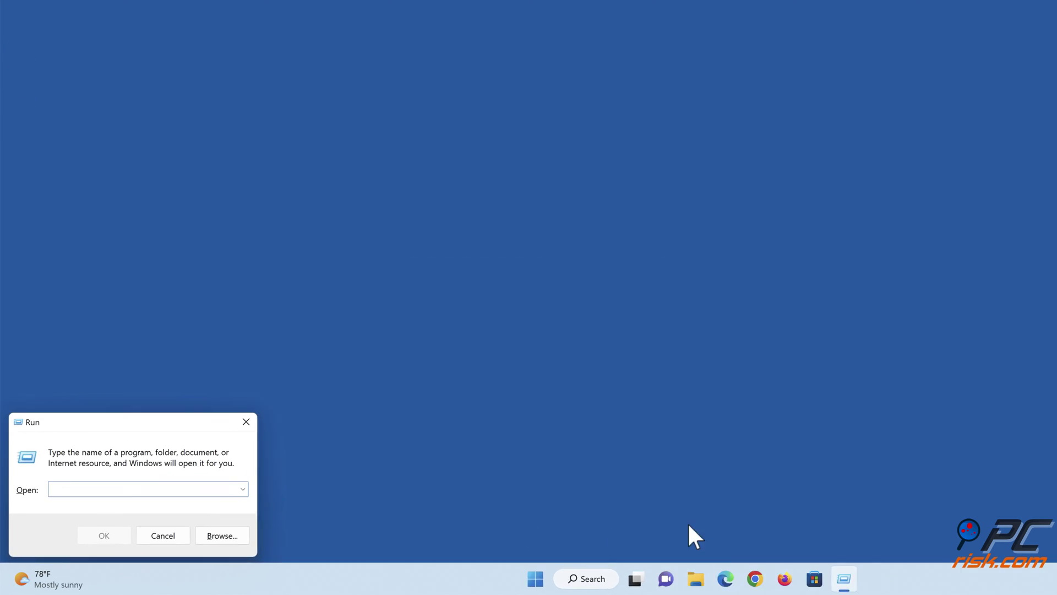
type("ncpa.cpl")
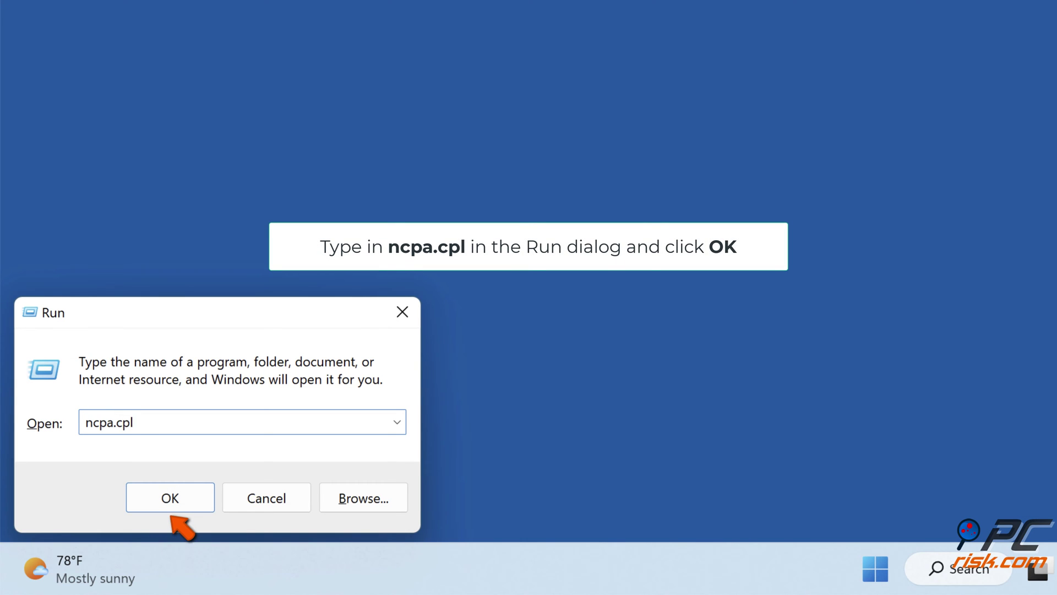
left_click(170, 498)
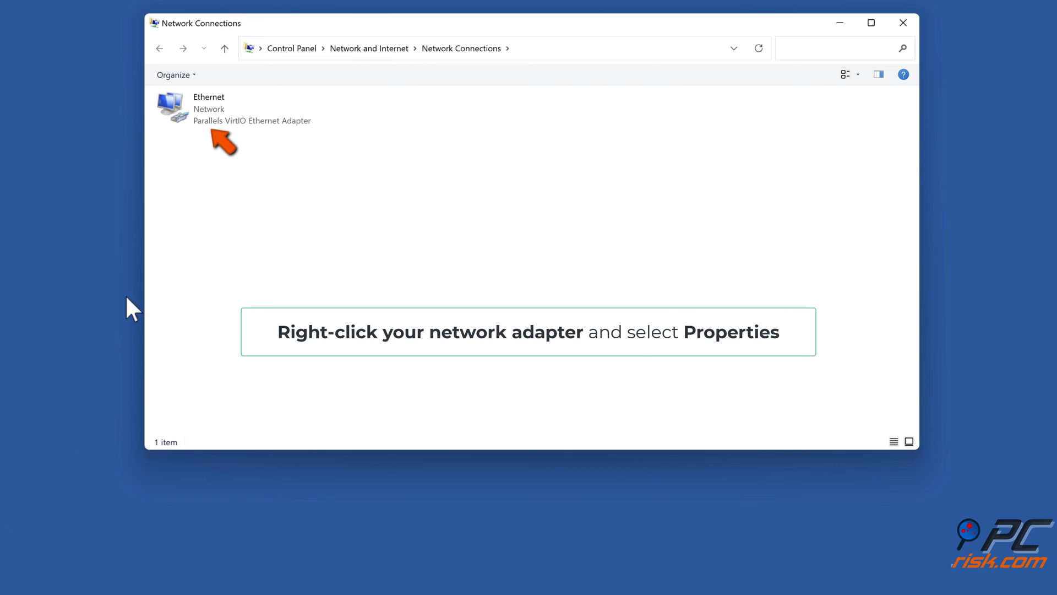
Step: In Ethernet's TCP/IPv4 properties, enter DNS servers 1.1.1.1 preferred and 1.0.0.1 alternate
right_click(214, 124)
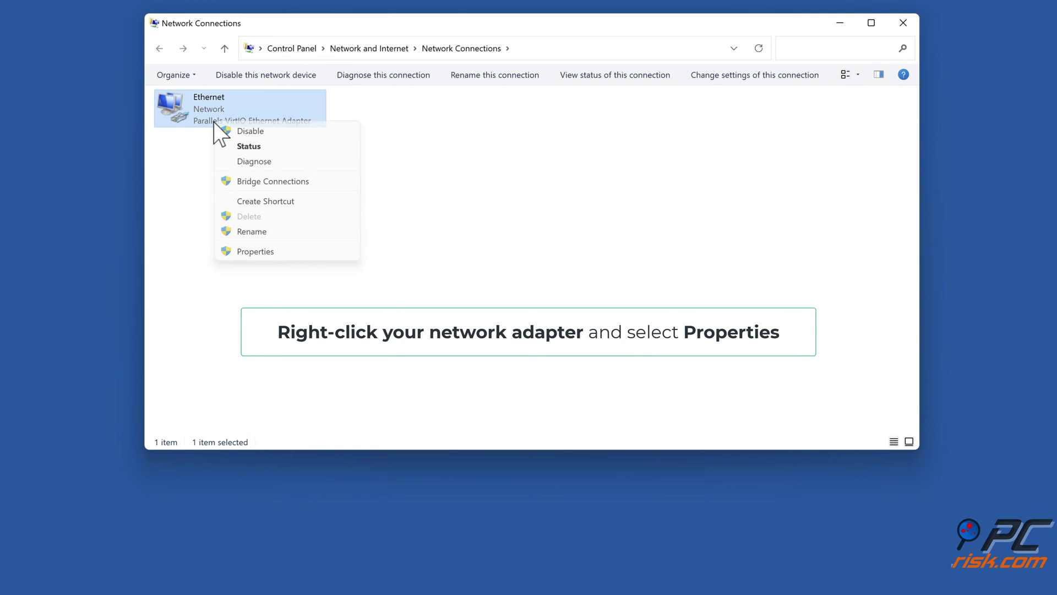
left_click(255, 252)
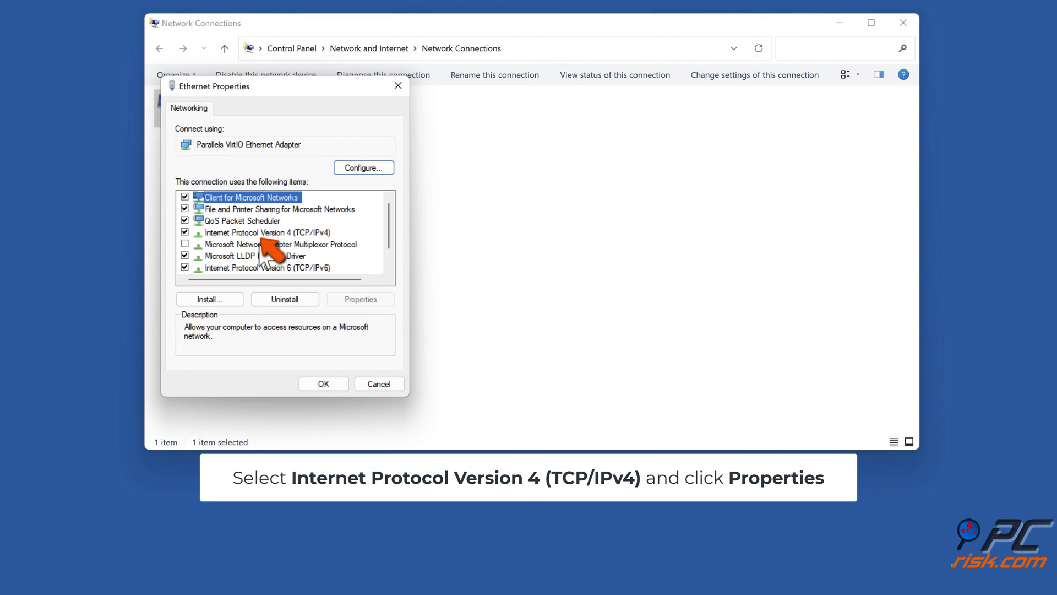
left_click(262, 233)
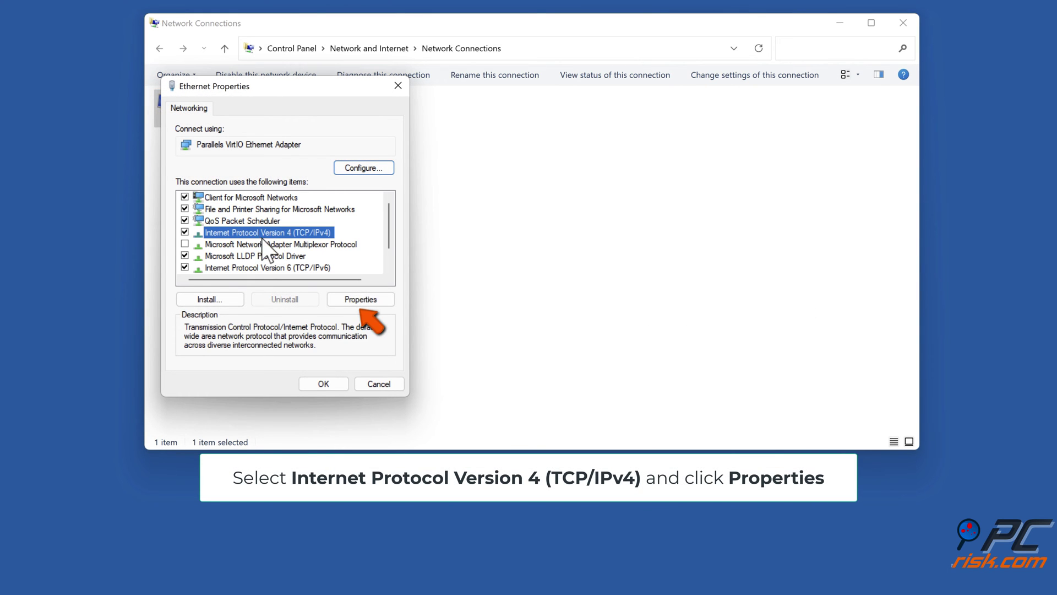
left_click(361, 300)
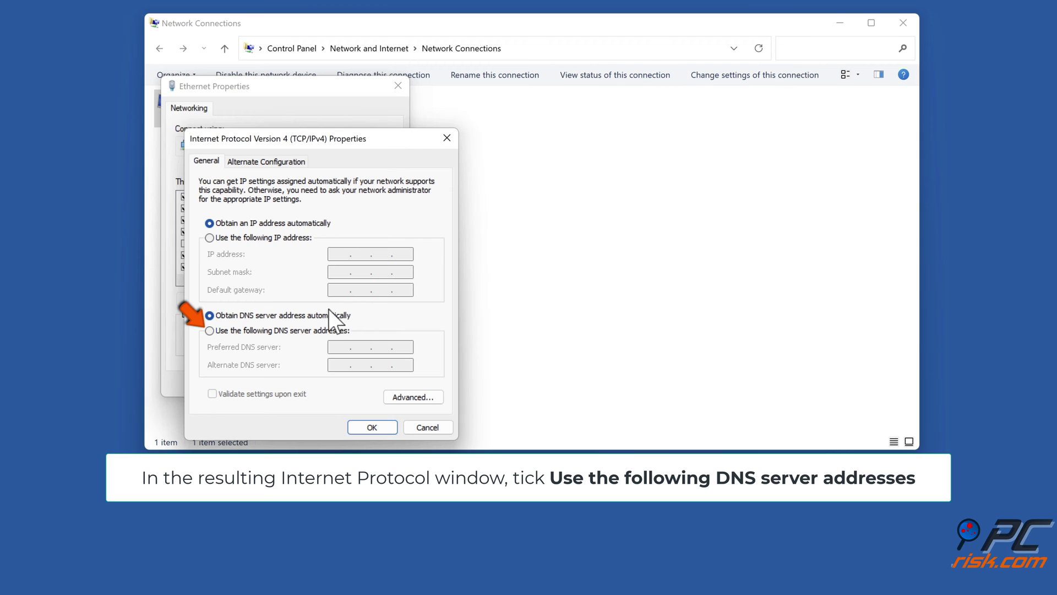
left_click(209, 330)
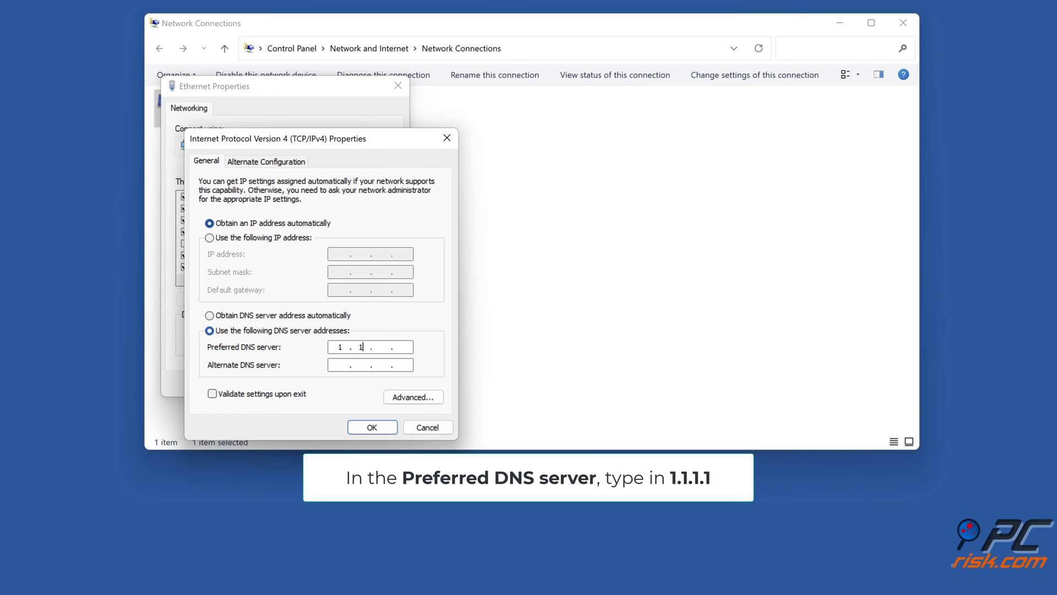
type(".1")
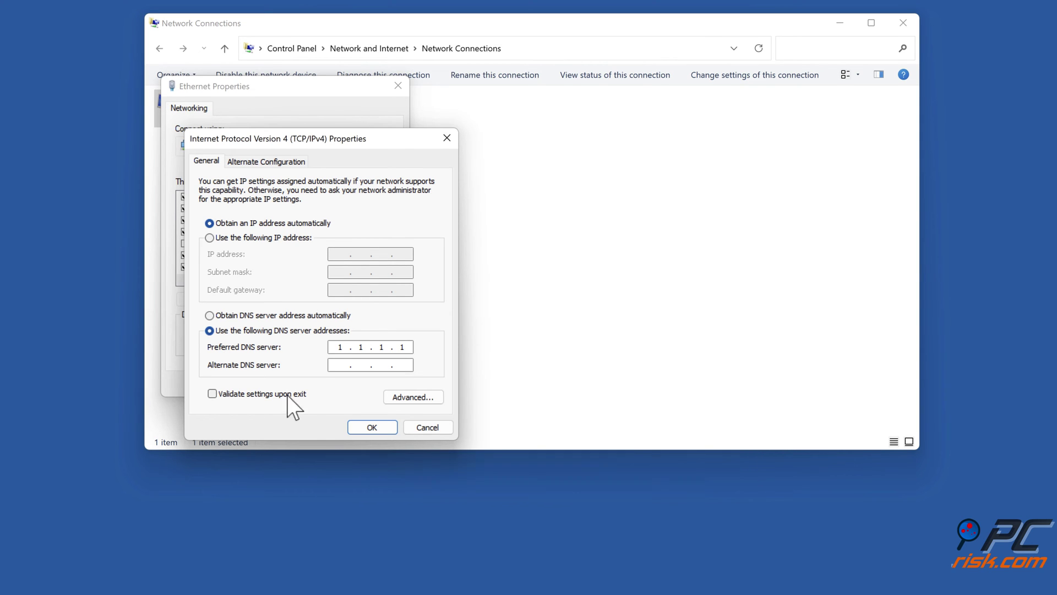
left_click(341, 366)
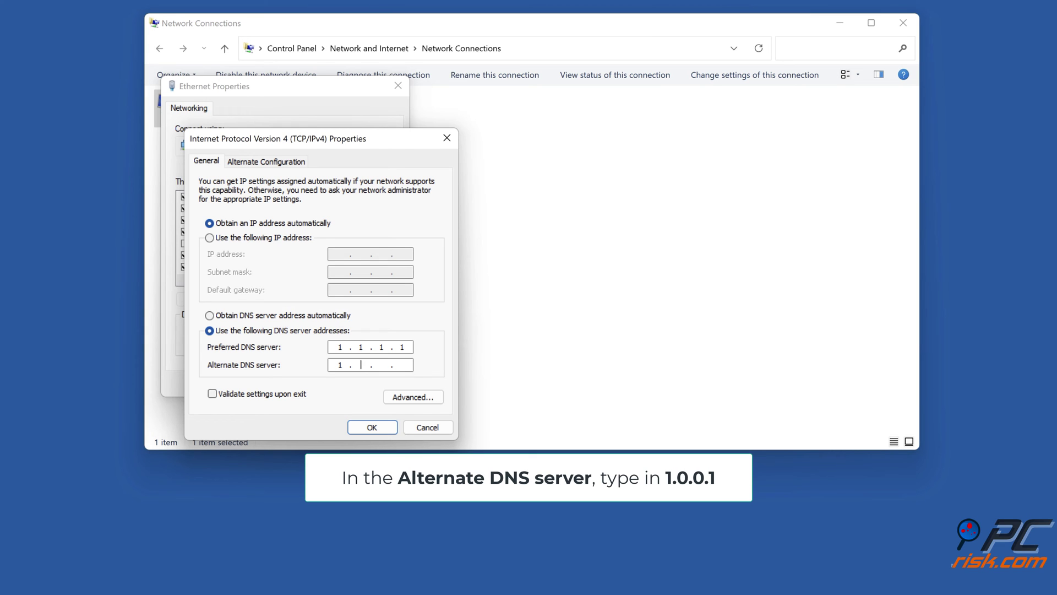
type("0.1")
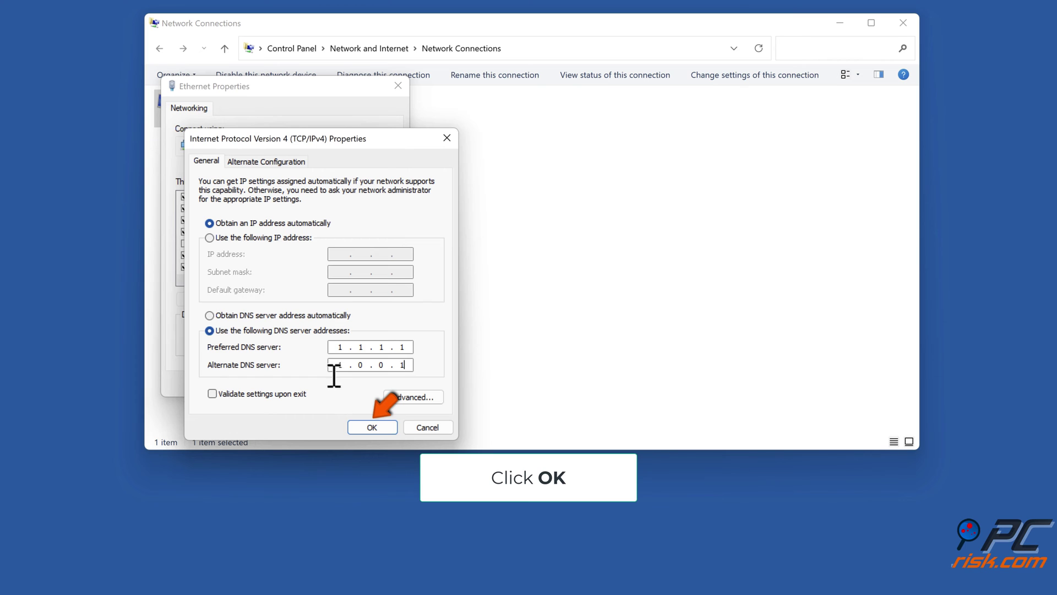
Step: Save the DNS settings and close Ethernet properties and Network Connections
left_click(373, 427)
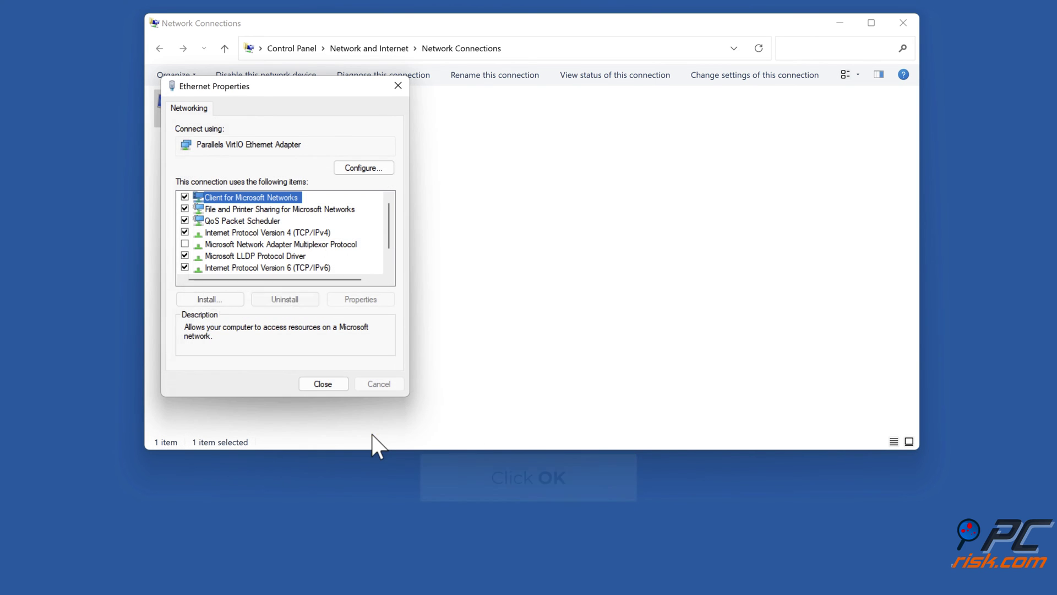
left_click(323, 385)
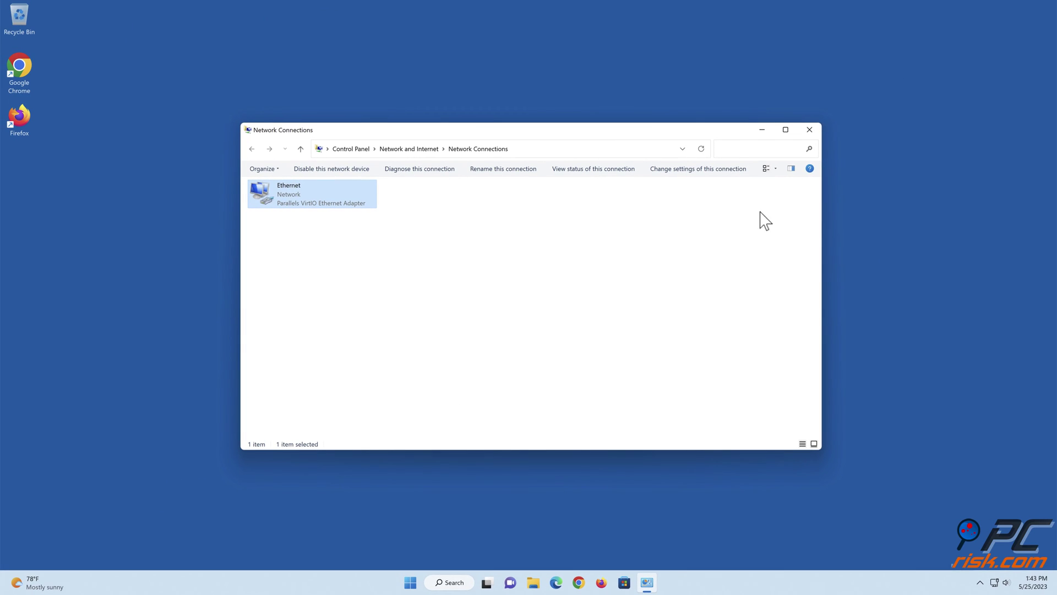
left_click(809, 129)
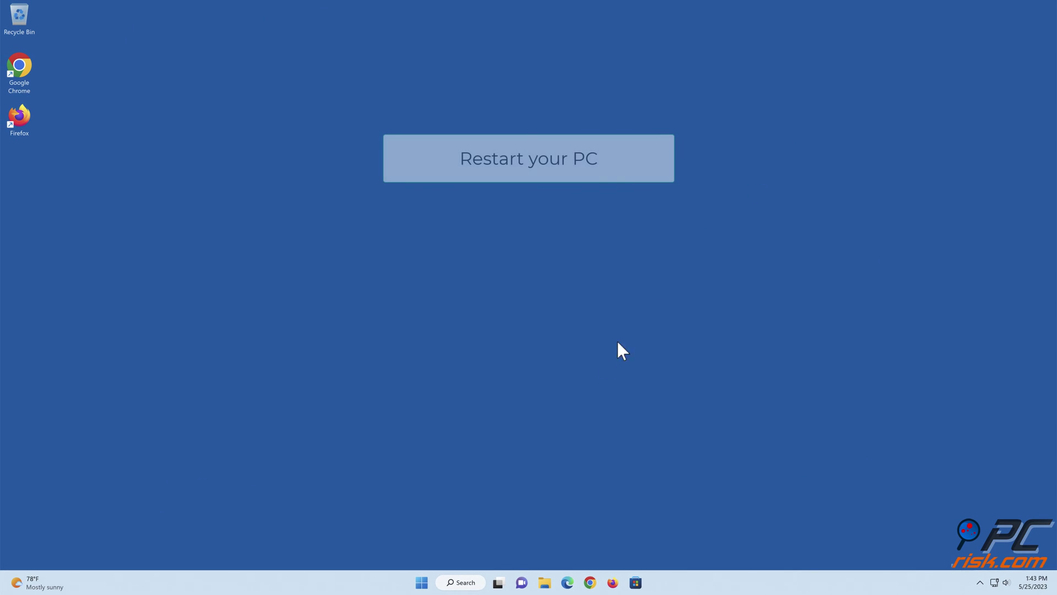
Step: Restart the PC from the Start menu's power options
left_click(422, 583)
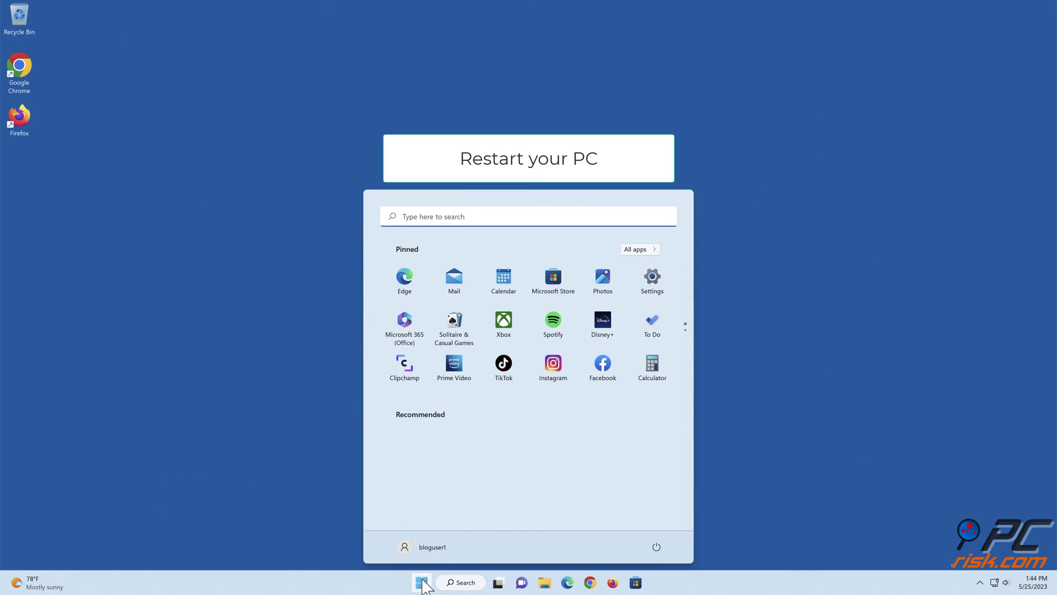
left_click(657, 547)
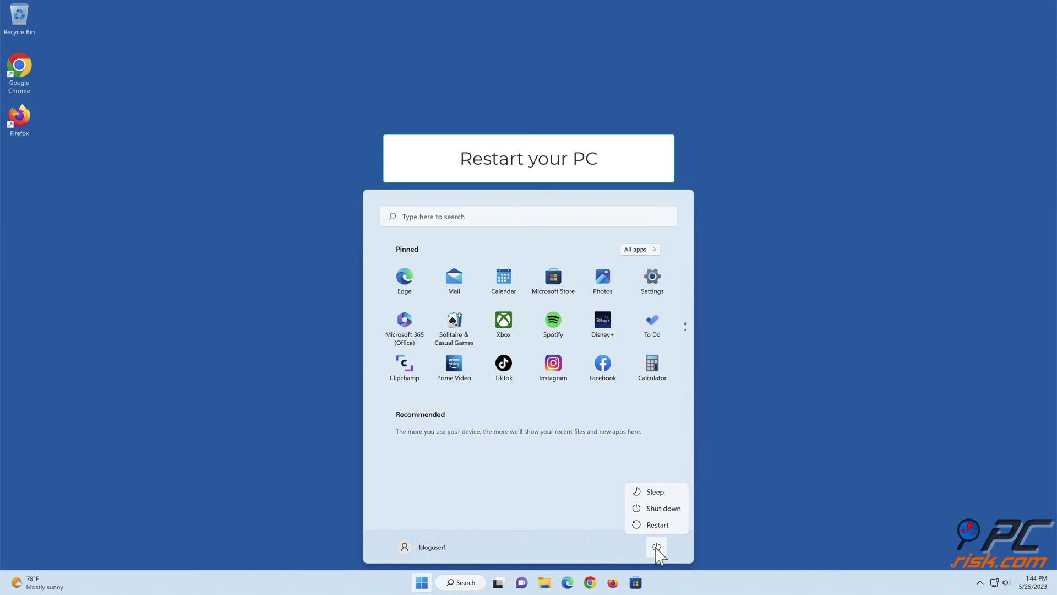
left_click(657, 527)
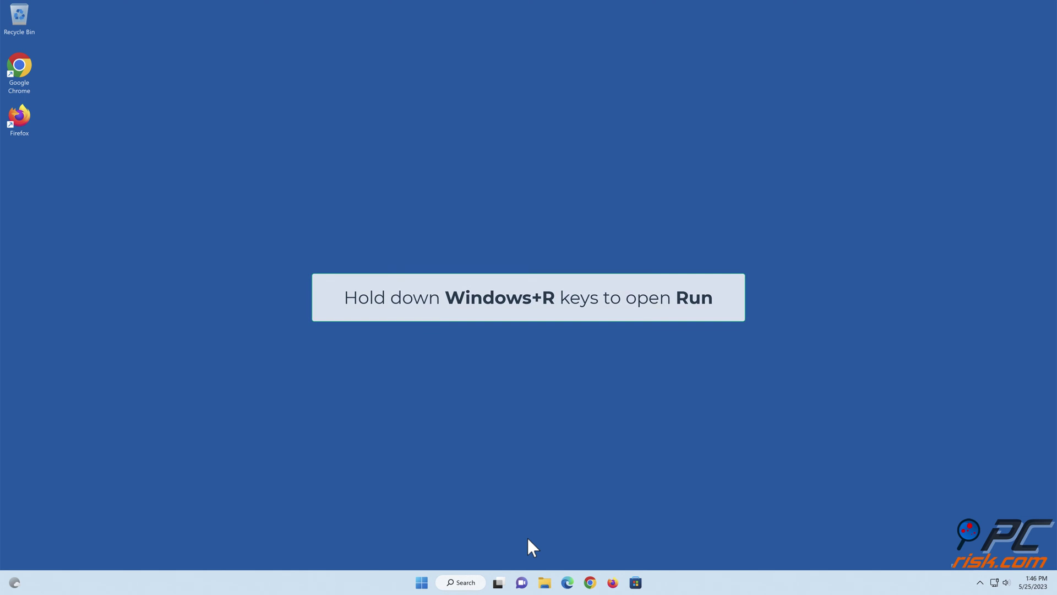
Step: Run inetcpl.cpl from the Windows+R dialog to open Internet Properties
key("super+r")
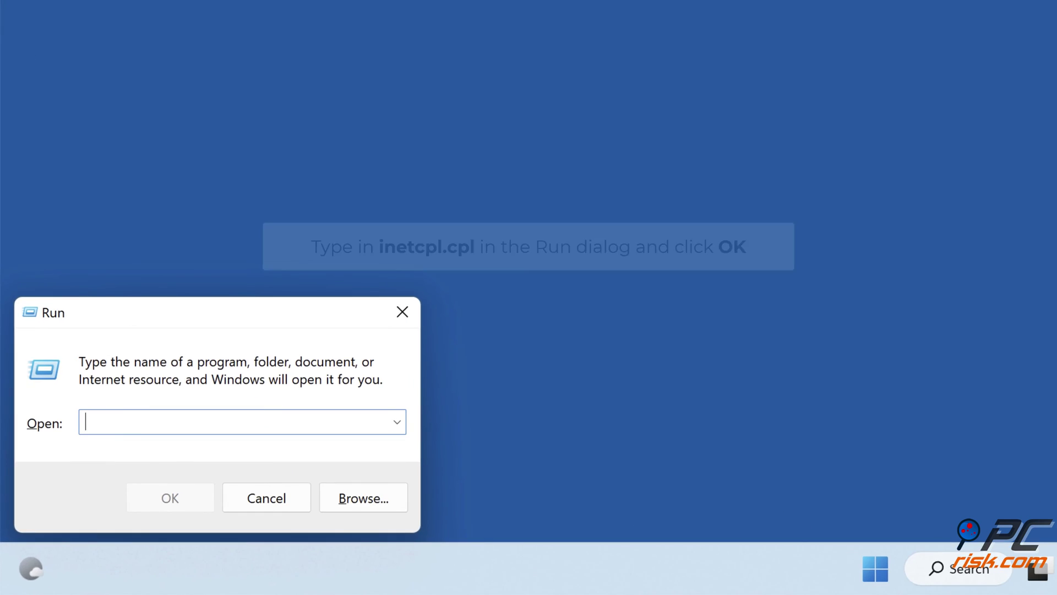
type("inetcpl.cpl")
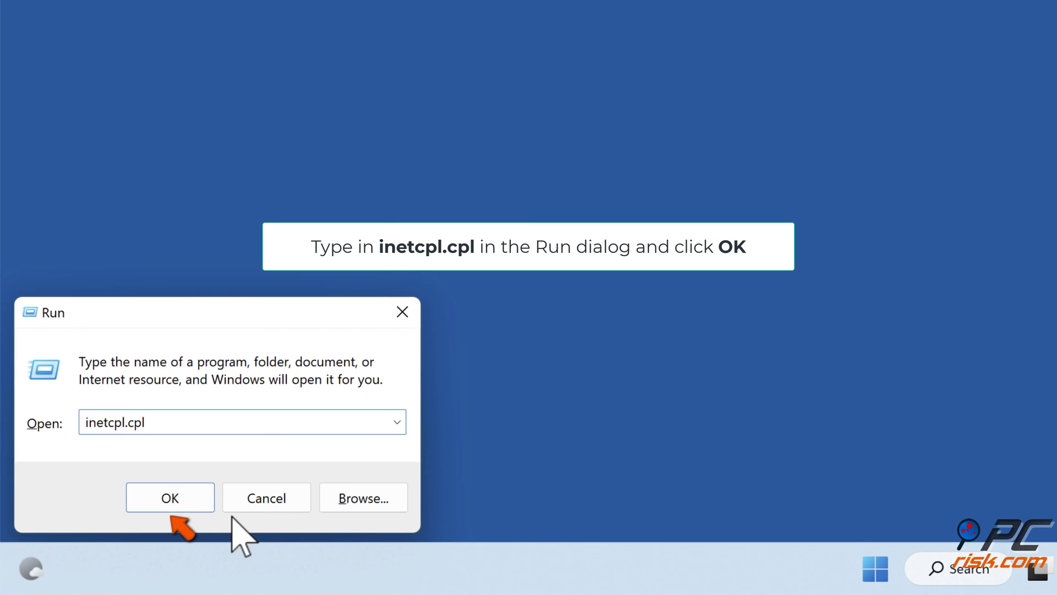
left_click(170, 498)
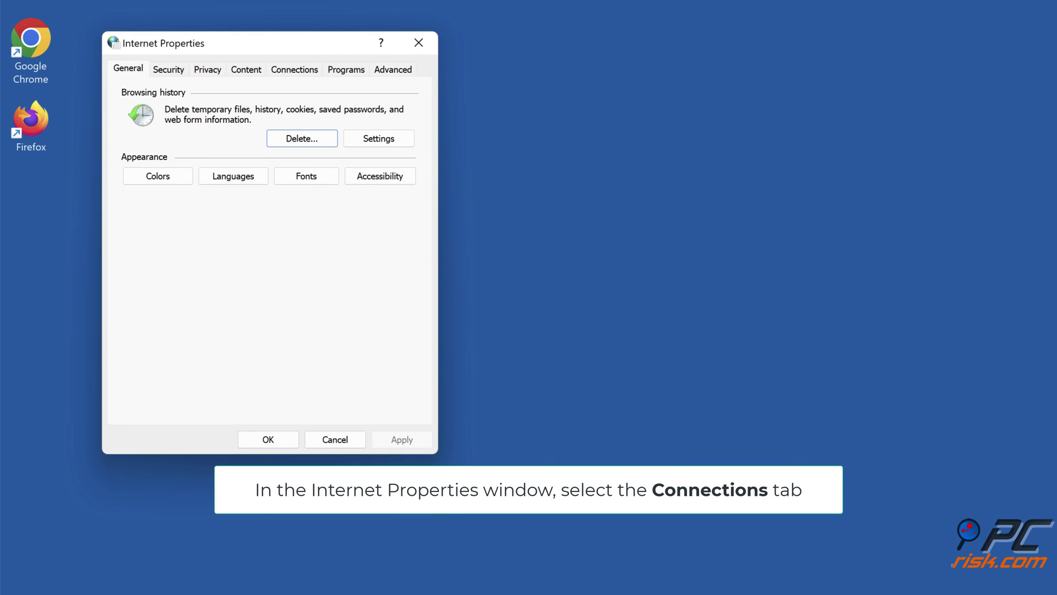
Step: Turn off the LAN proxy server, enable automatic settings detection, and save Internet Properties
left_click(294, 70)
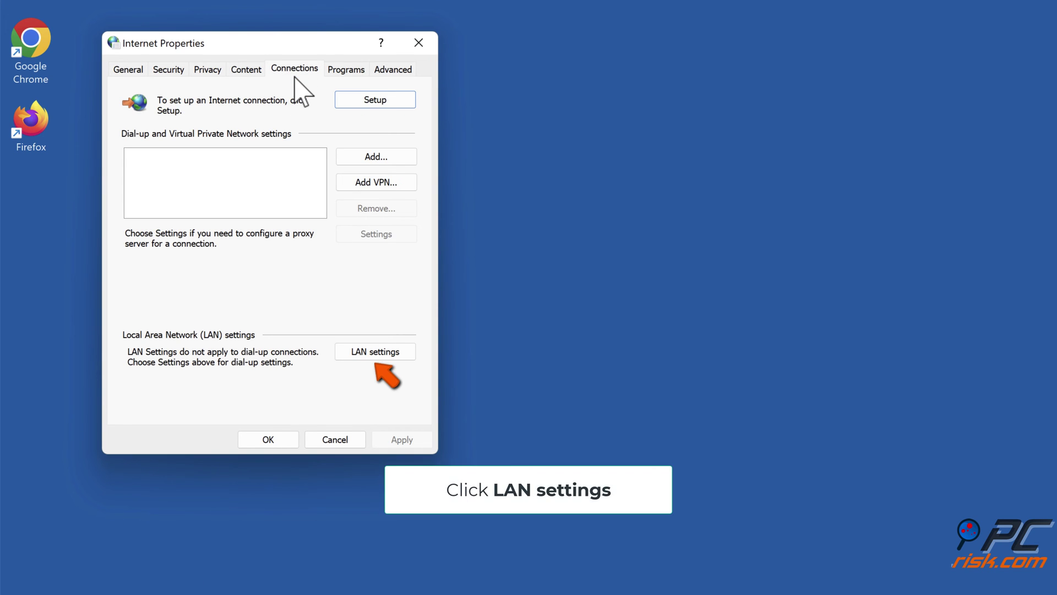
left_click(375, 352)
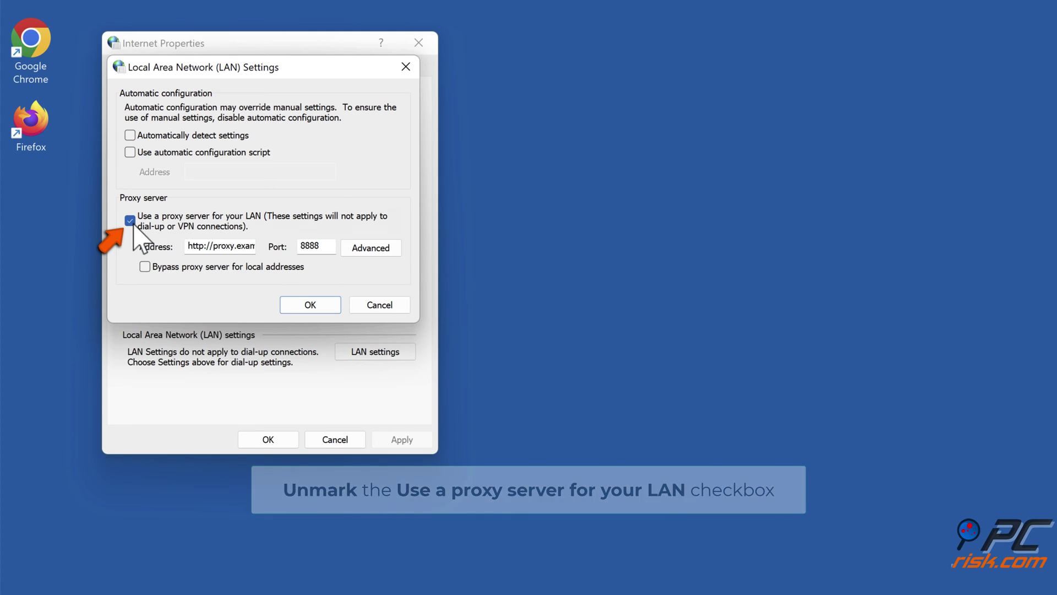
left_click(130, 220)
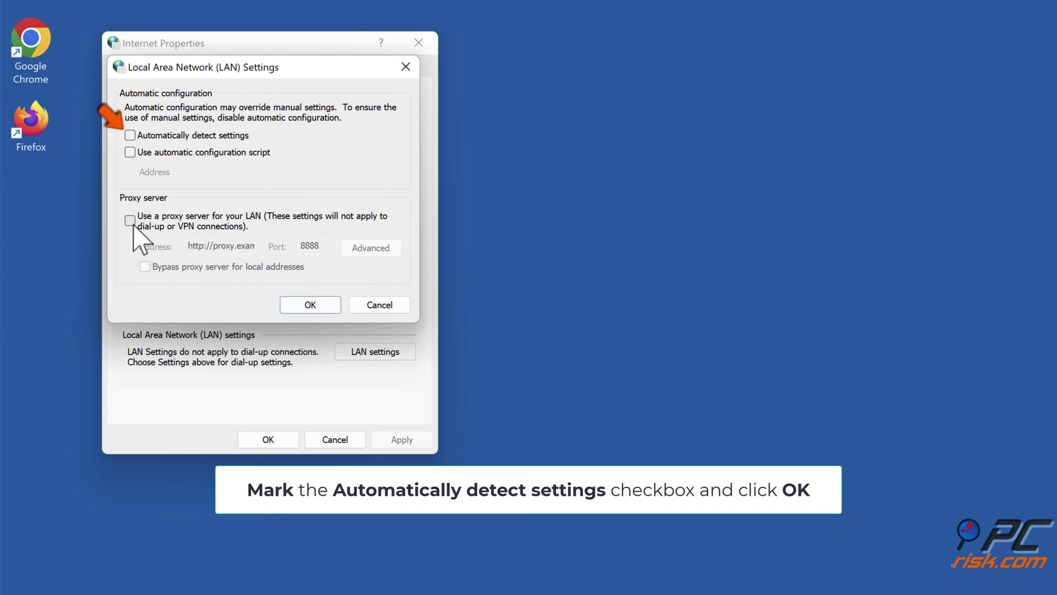
left_click(130, 136)
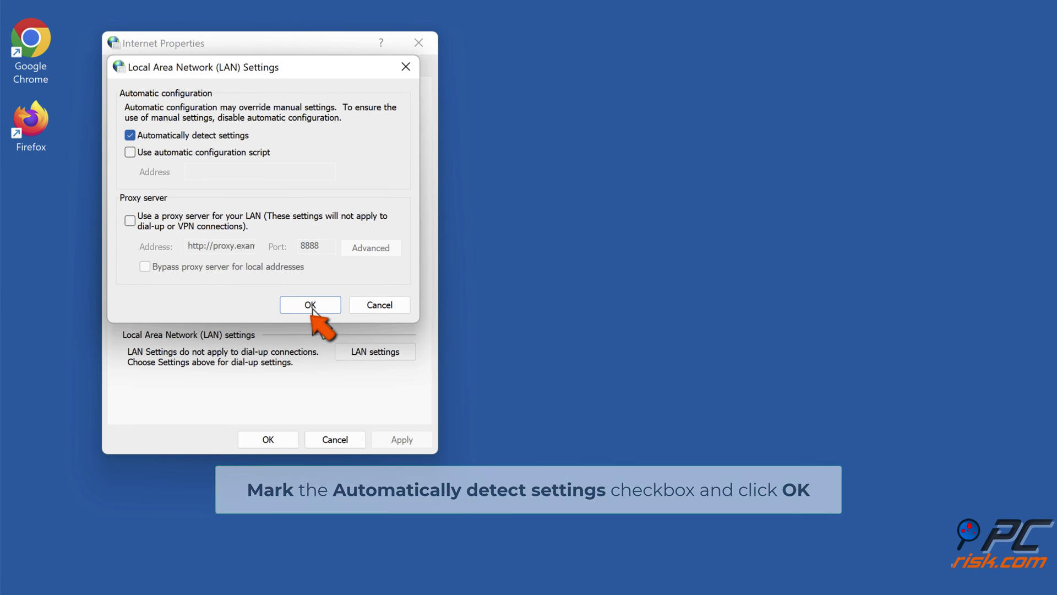
left_click(310, 305)
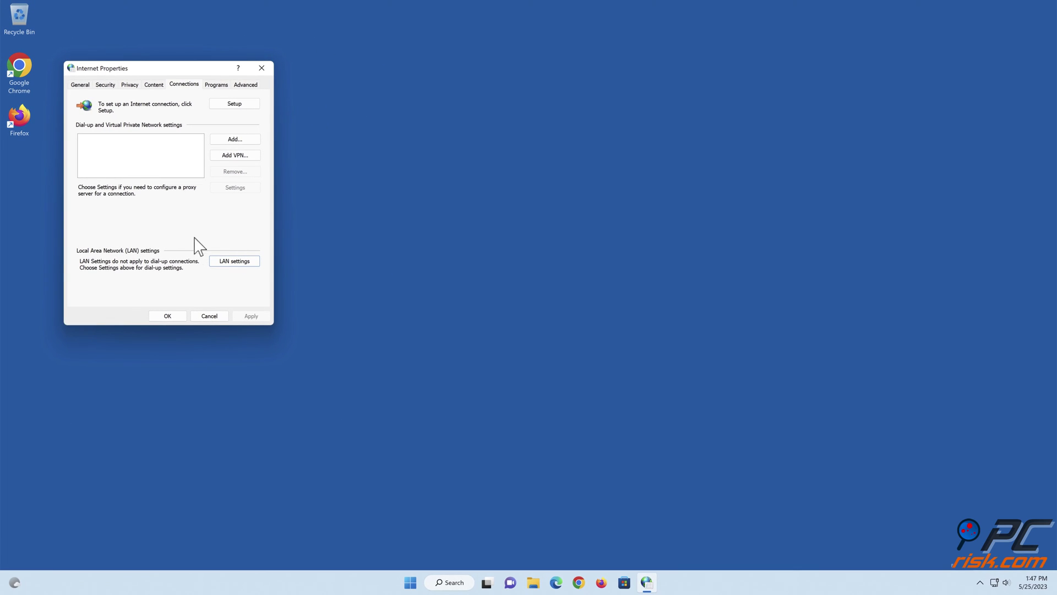
left_click(167, 316)
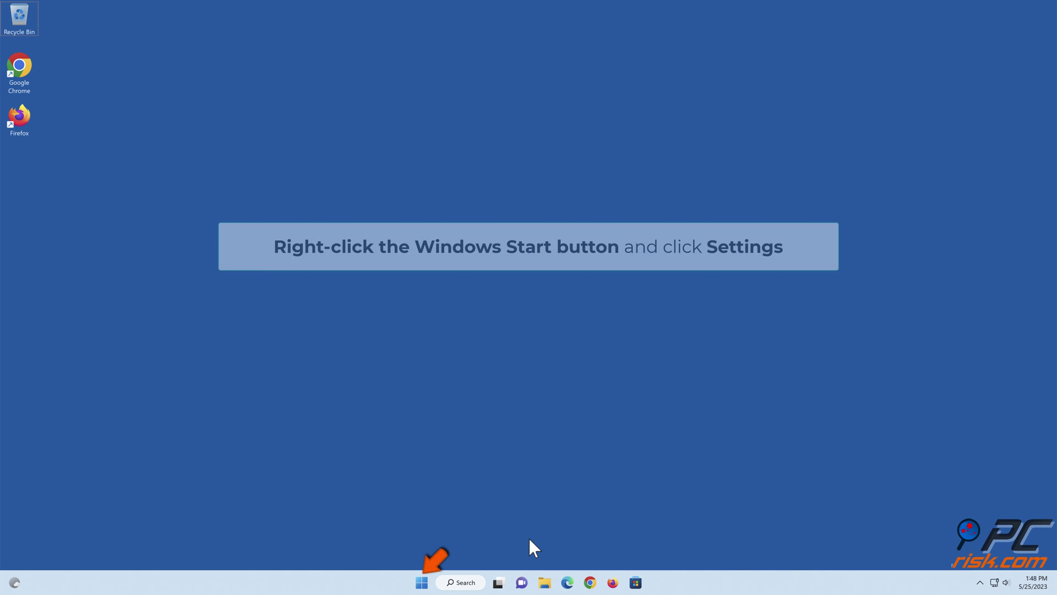
Step: Choose Settings from the Start button's right-click menu
right_click(422, 582)
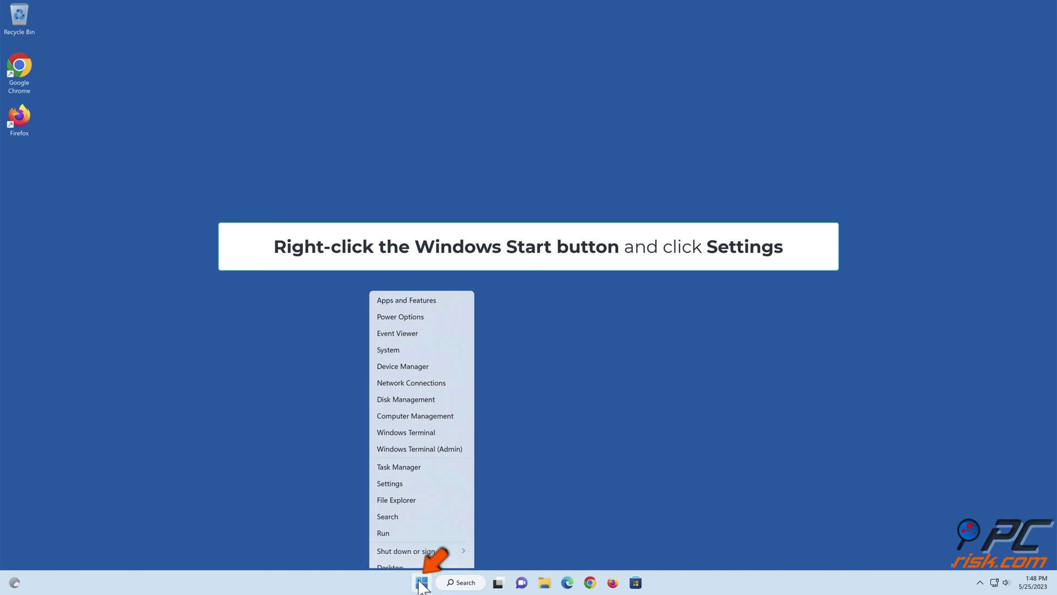
left_click(390, 474)
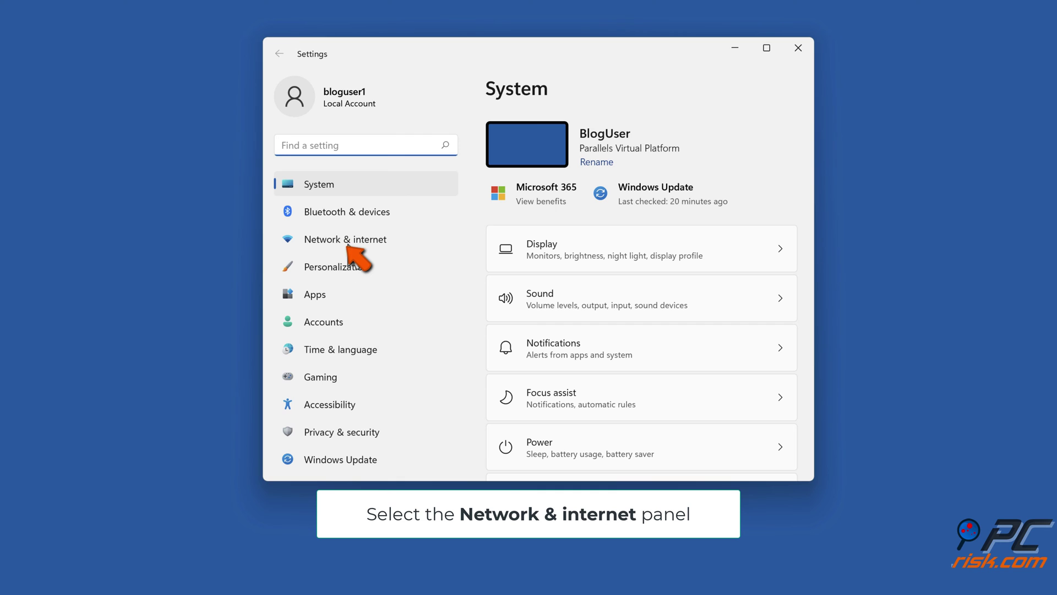
Step: Run a Network reset of all adapters, confirm it, and dismiss the five-minute shutdown notice
left_click(347, 243)
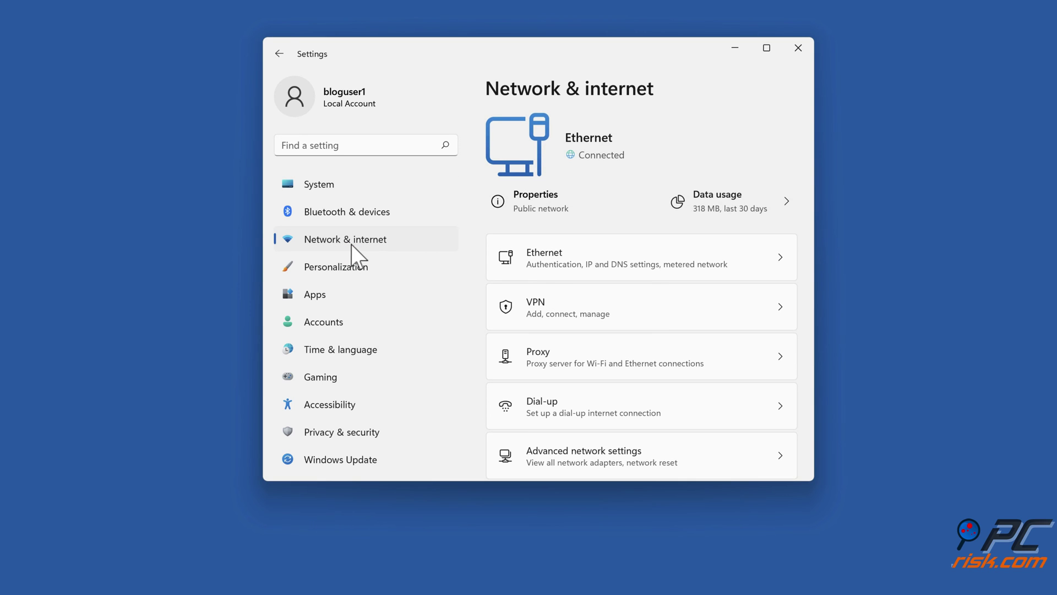
scroll(551, 273, "down", 1)
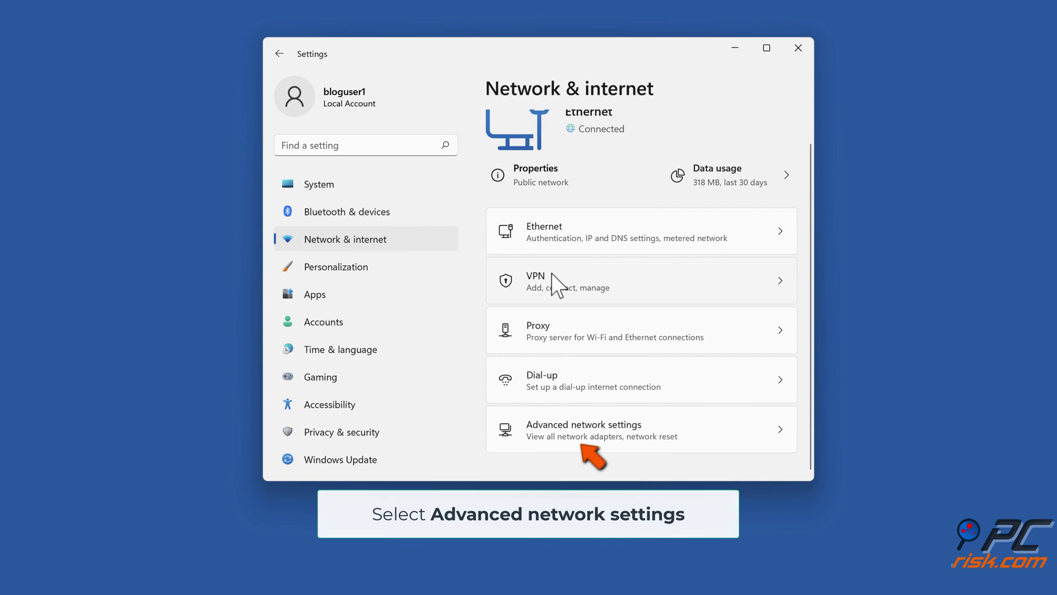
left_click(589, 445)
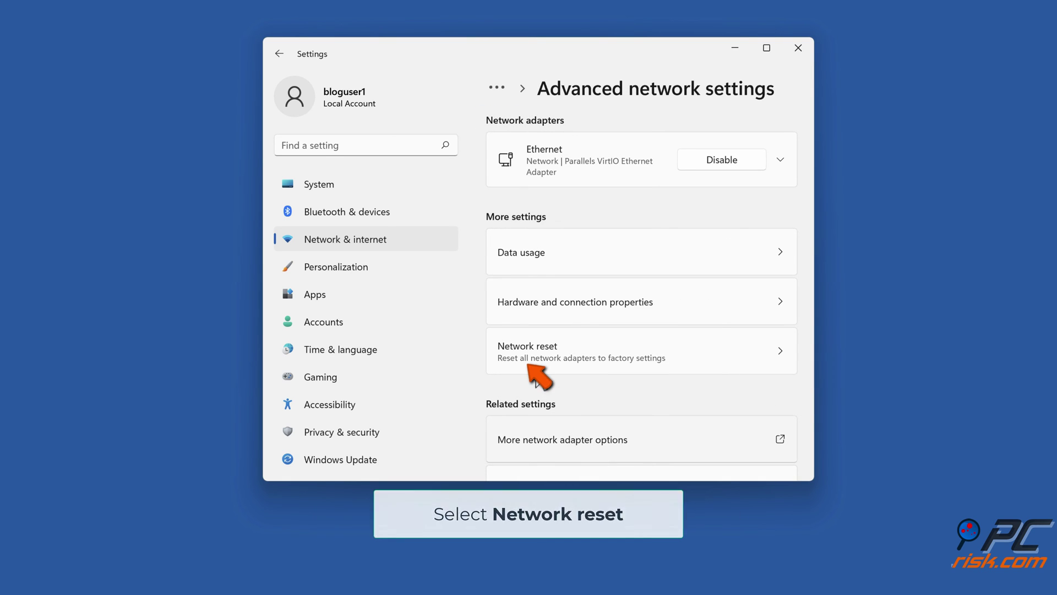
left_click(545, 355)
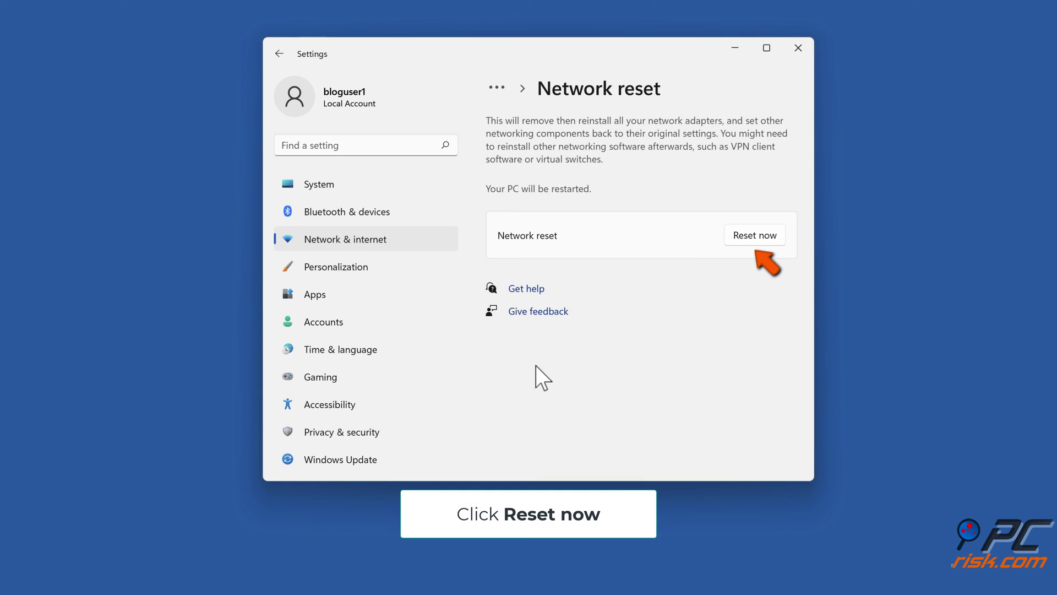
left_click(754, 245)
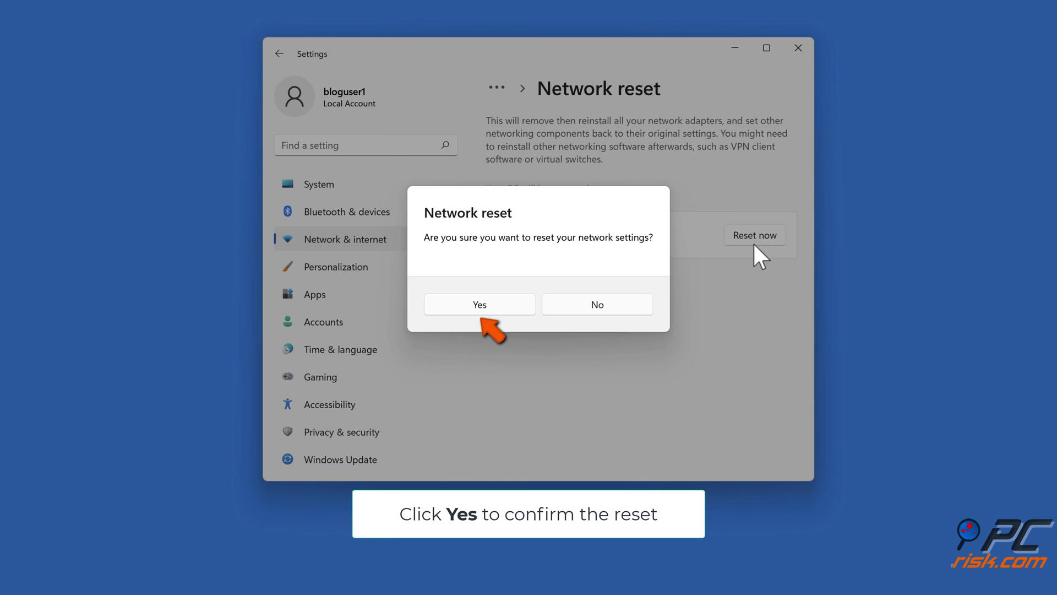
left_click(482, 307)
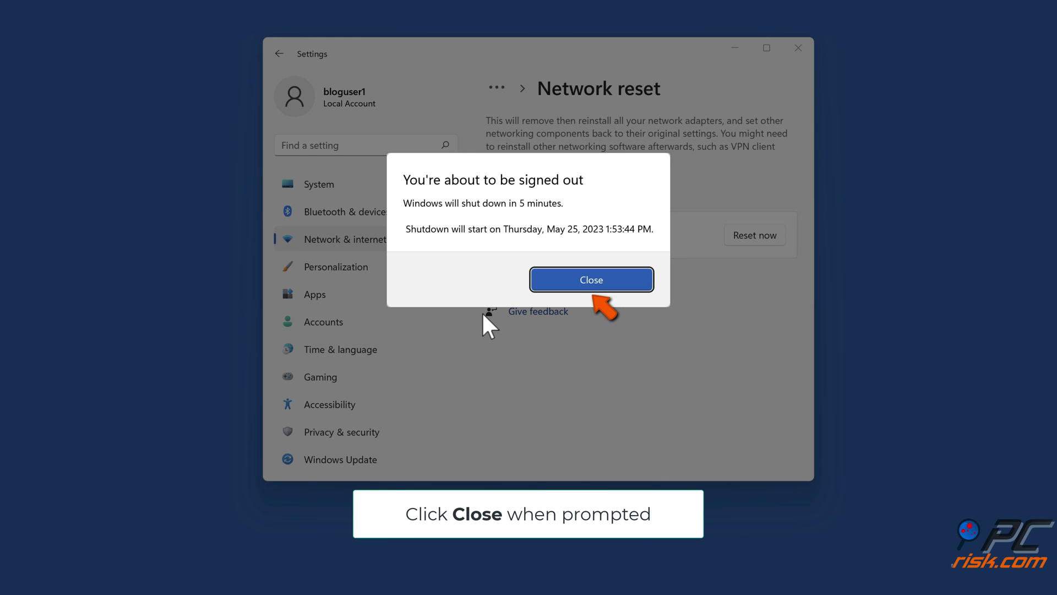
left_click(590, 280)
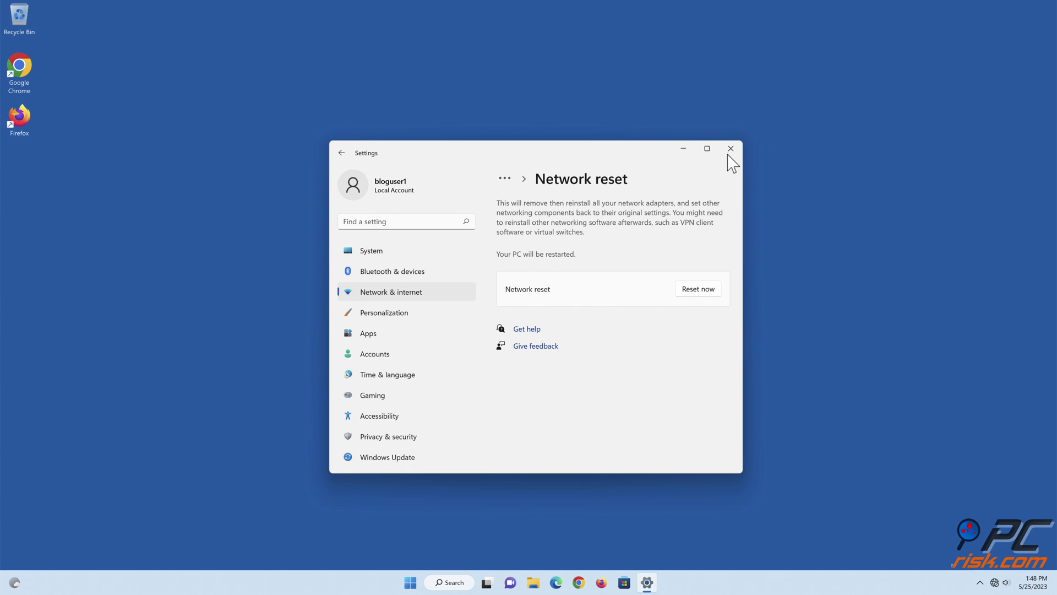
Step: Close Settings and bring up the Start power options to restart the PC
left_click(730, 149)
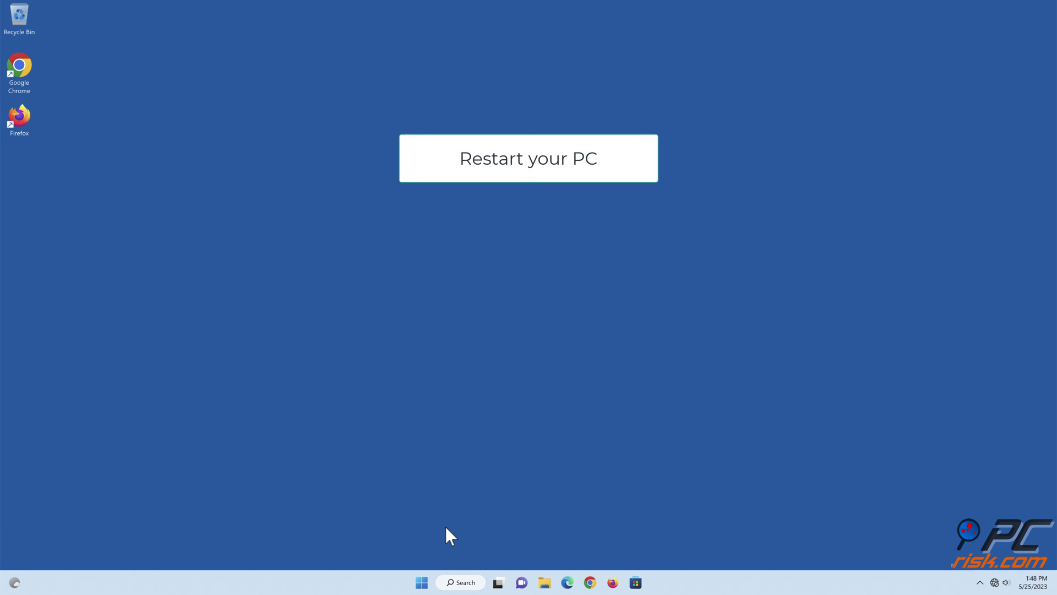
left_click(424, 584)
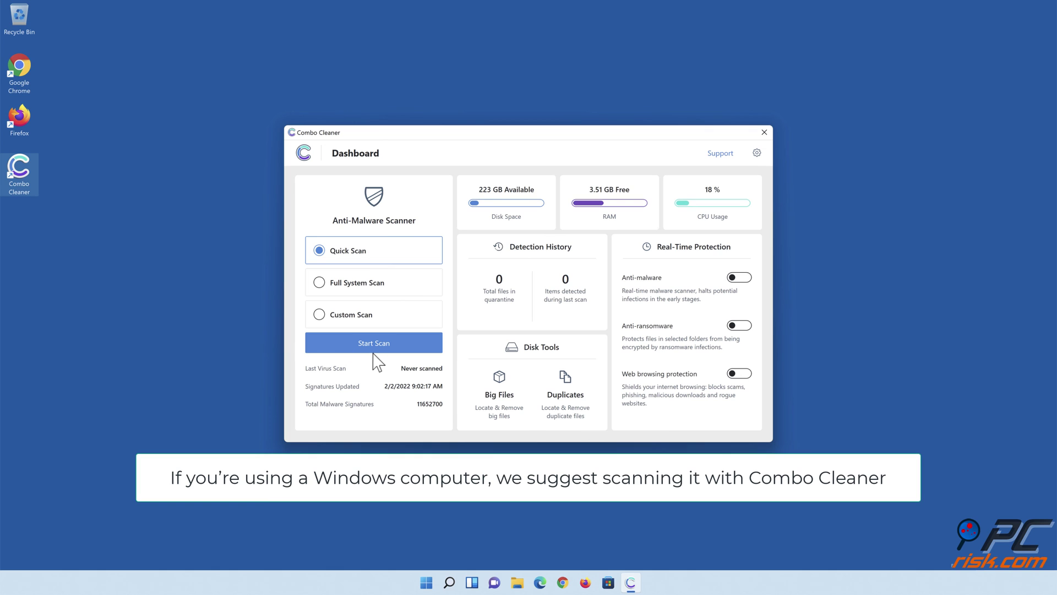
Step: Run a Quick Scan, quarantine all 323 detected threats, and close the scan summary
left_click(374, 343)
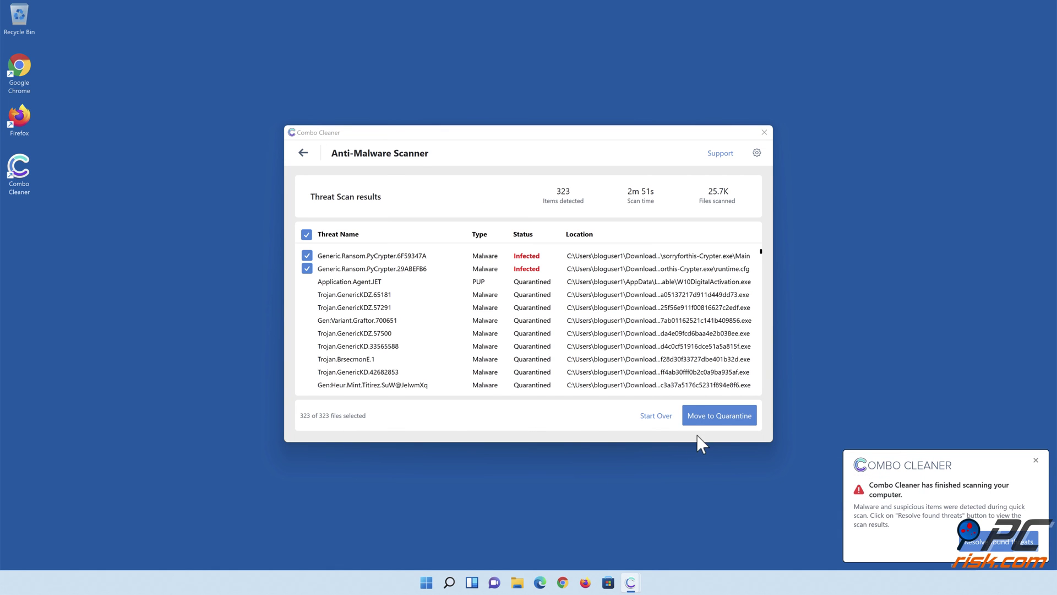
left_click(719, 417)
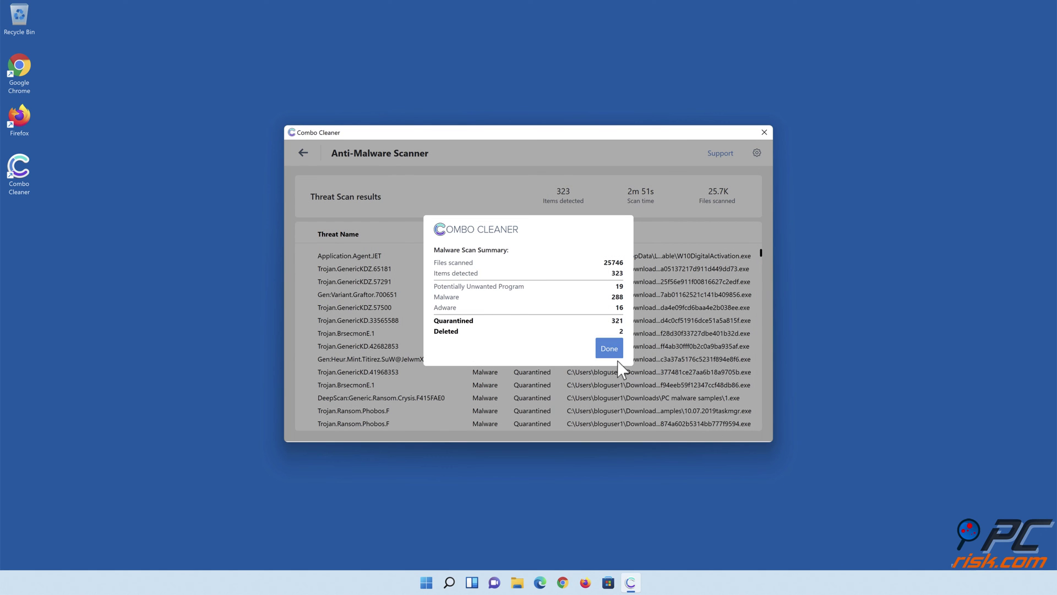
left_click(608, 349)
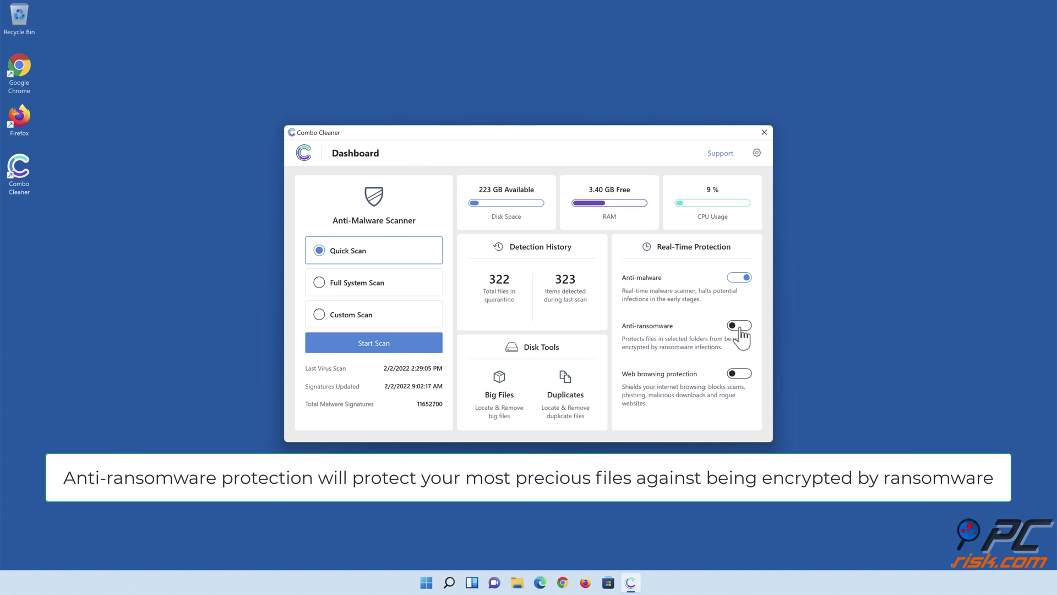
Step: Add the Libraries > Documents > Documents folder to anti-ransomware protection and return to the Dashboard
left_click(740, 326)
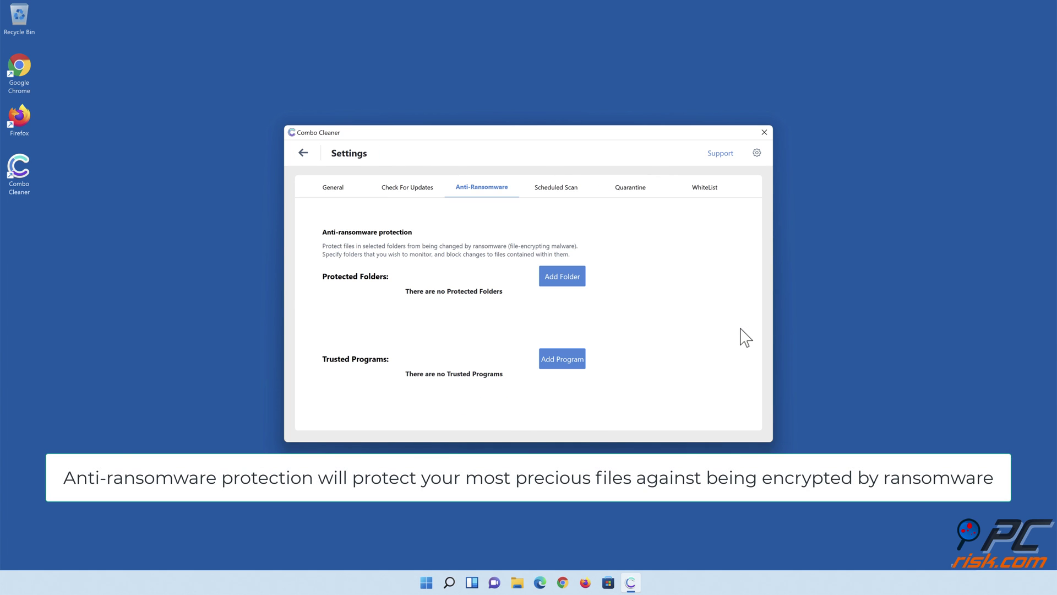
left_click(563, 276)
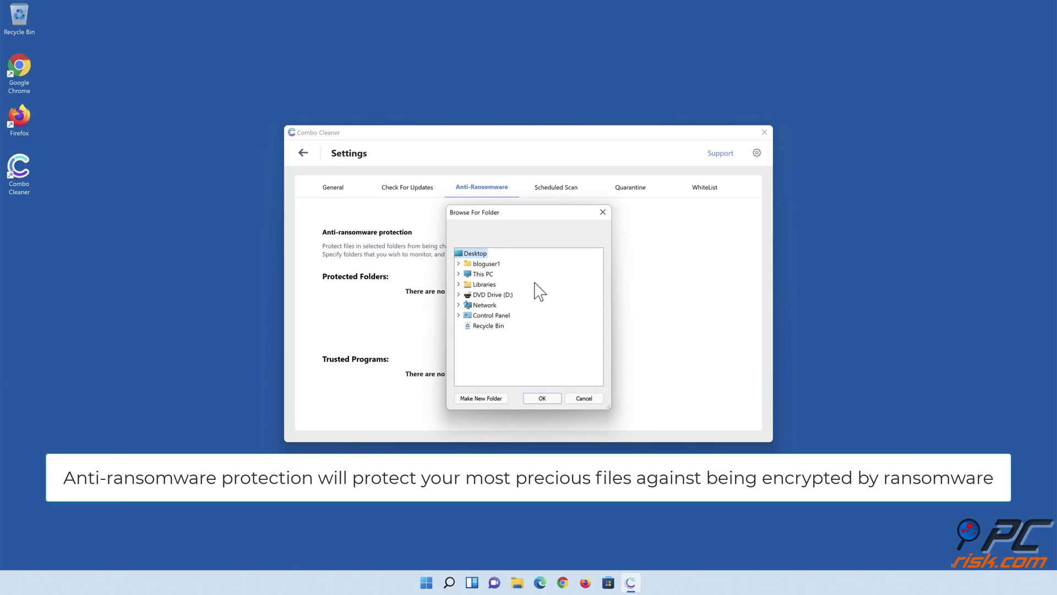
left_click(459, 285)
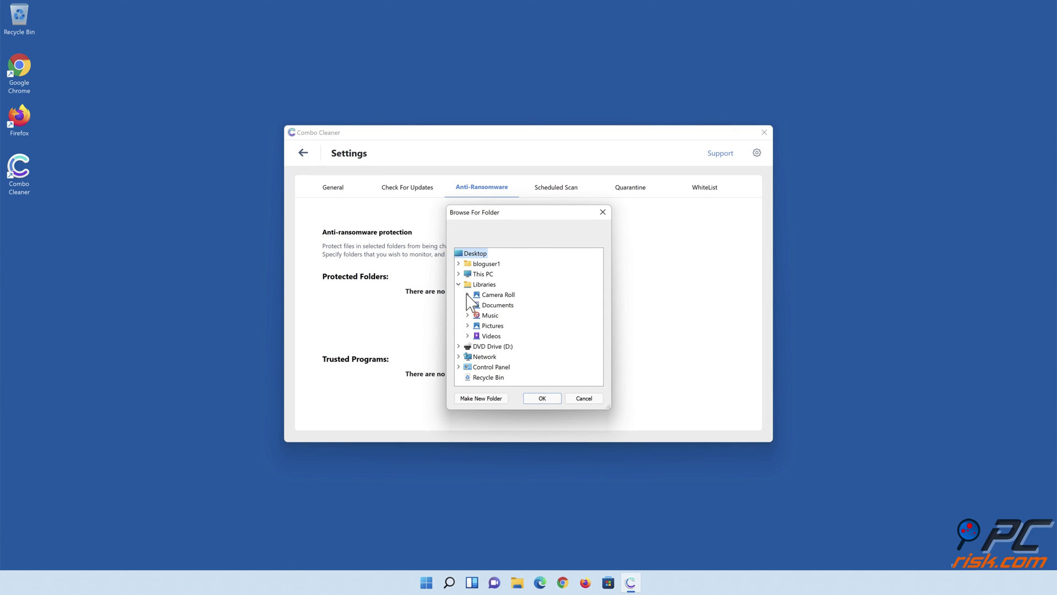
left_click(468, 304)
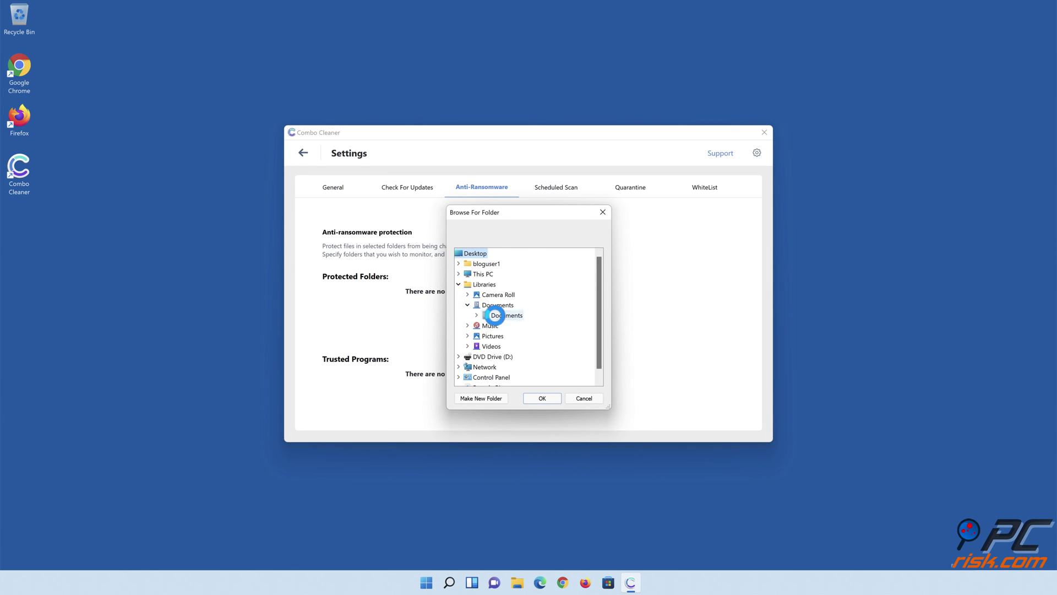
left_click(505, 316)
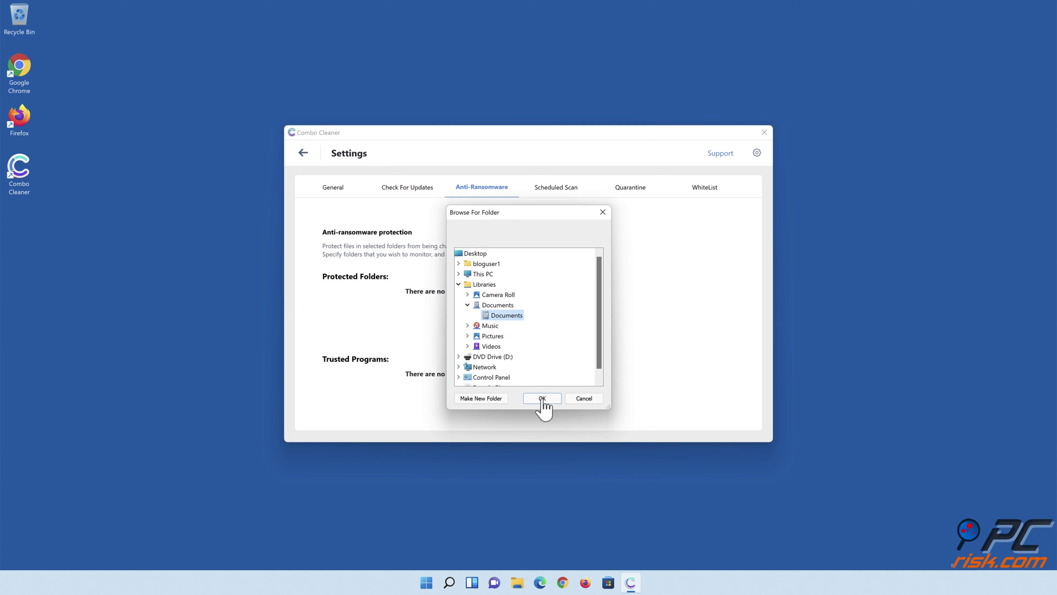
left_click(543, 400)
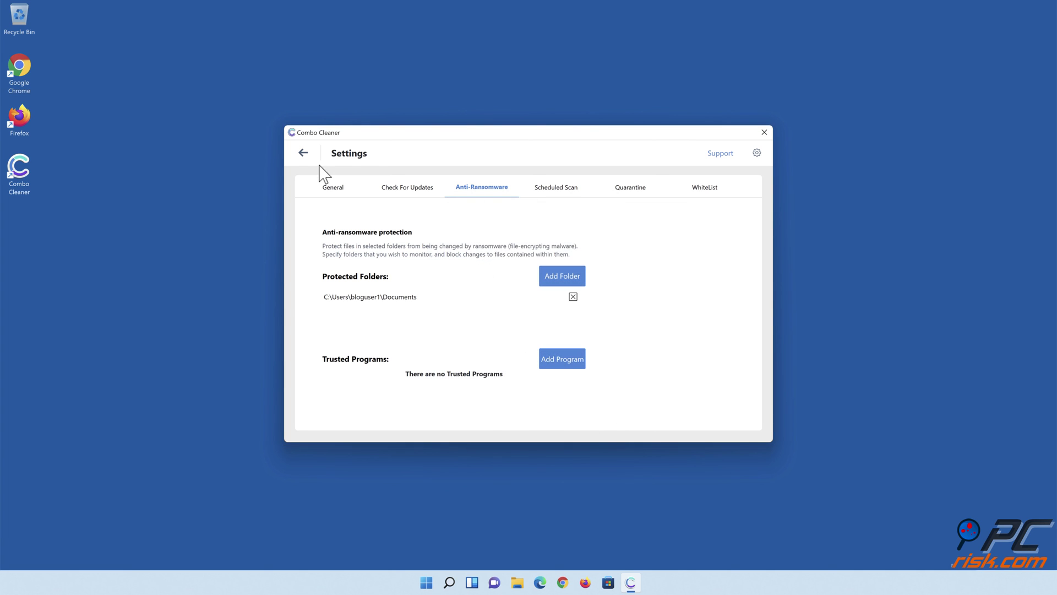
left_click(304, 152)
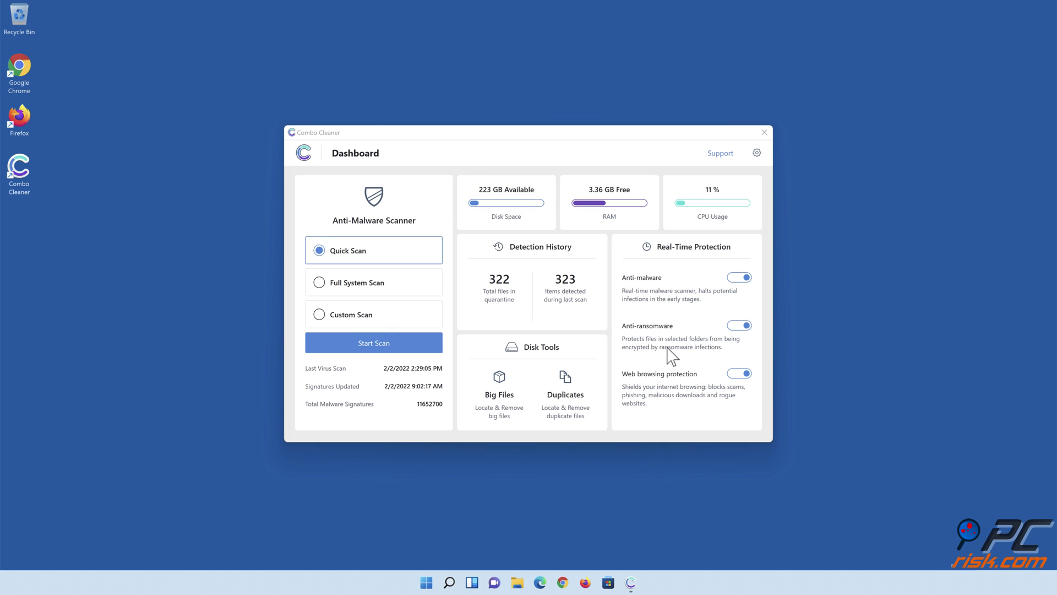
Step: Close the Combo Cleaner window with its title-bar X
left_click(764, 133)
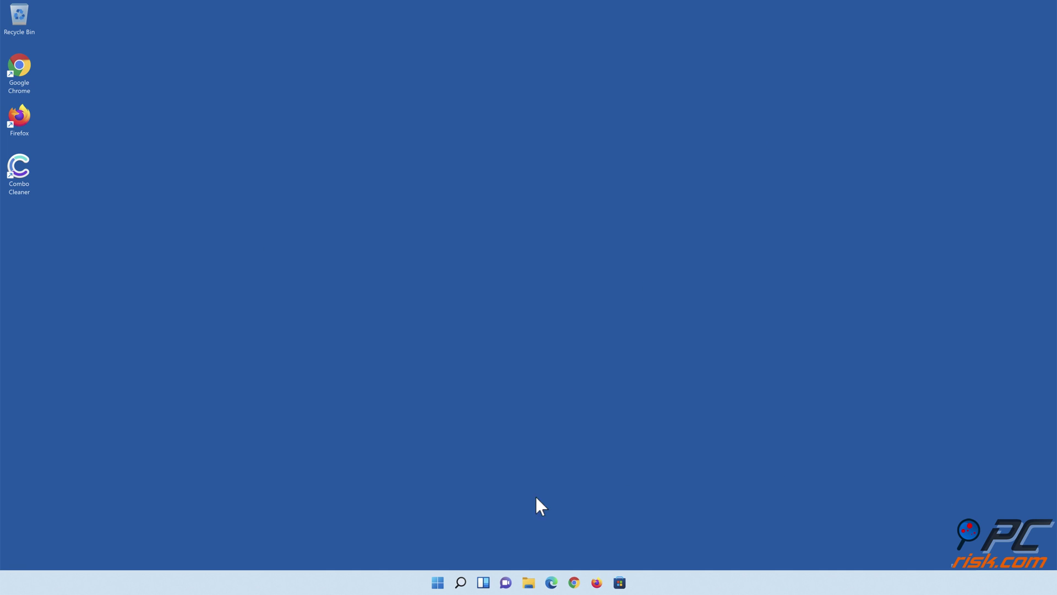